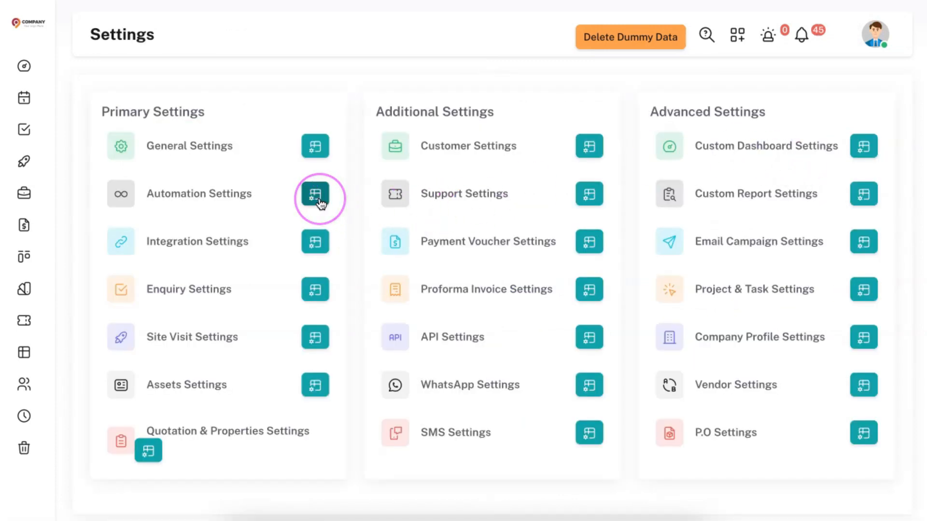
- Open the Automation Settings
{"action": "left_click", "coordinate": [318, 203]}
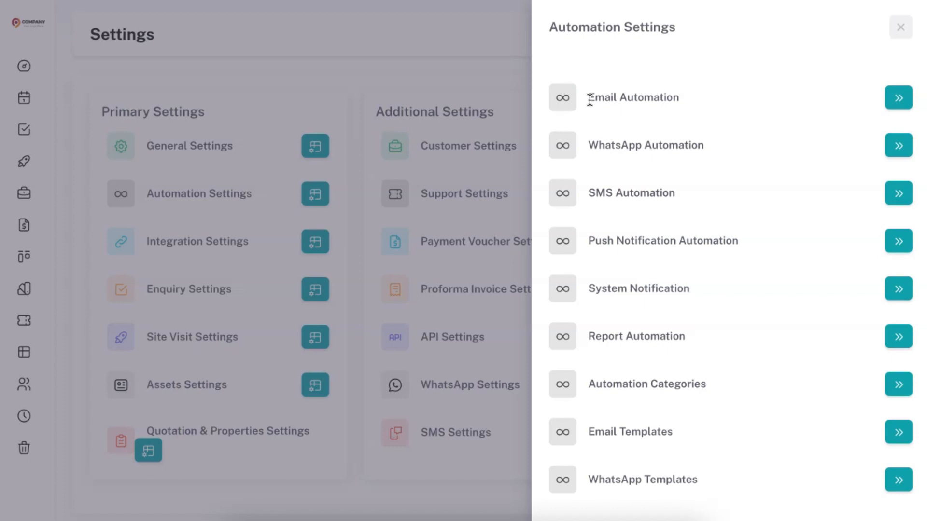
- Examine the available automation types, including WhatsApp, SMS, system notification and report automation
{"action": "left_click_drag", "start_coordinate": [589, 144], "coordinate": [704, 153]}
{"action": "left_click", "coordinate": [707, 154]}
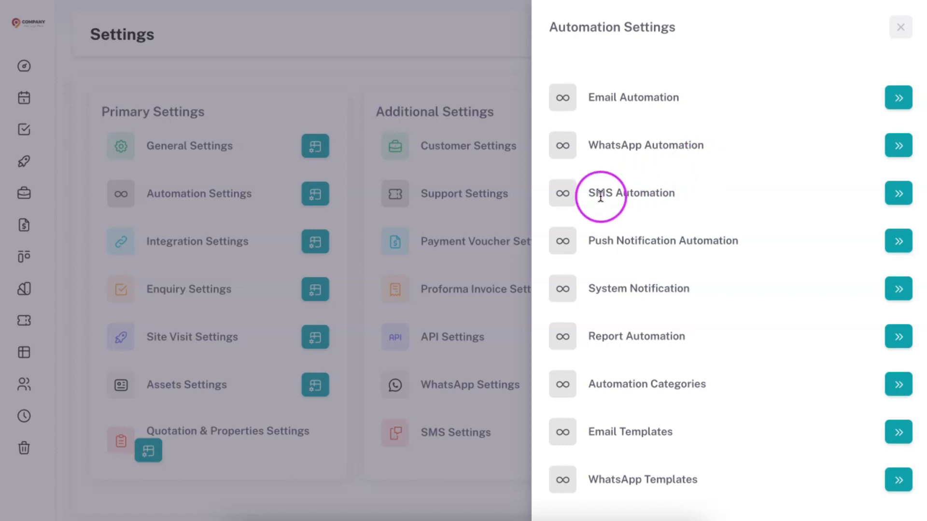
{"action": "left_click_drag", "start_coordinate": [588, 197], "coordinate": [676, 199]}
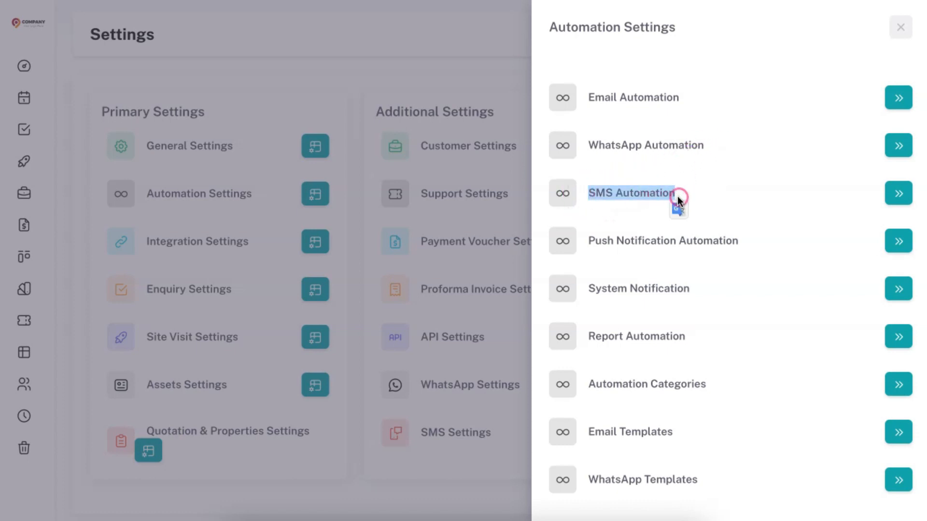
{"action": "left_click", "coordinate": [714, 191]}
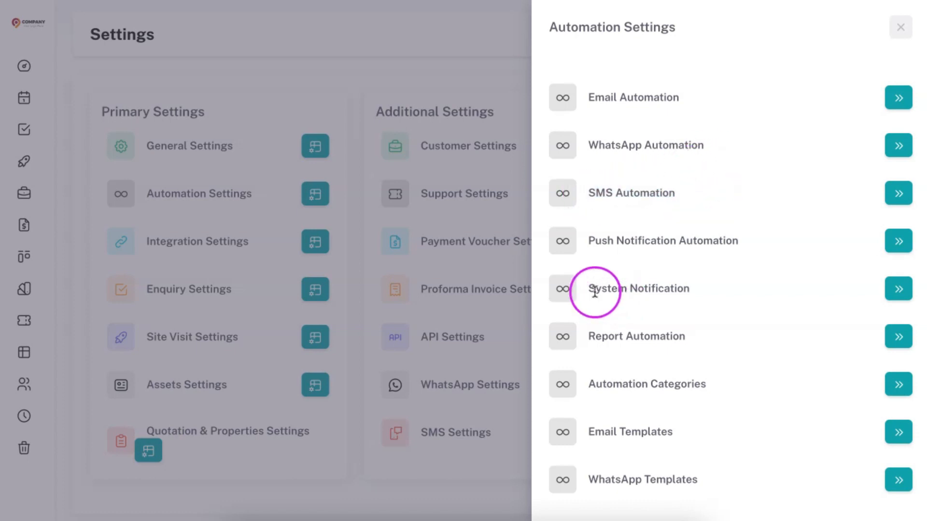
{"action": "left_click_drag", "start_coordinate": [590, 288], "coordinate": [699, 295]}
{"action": "left_click", "coordinate": [505, 96]}
{"action": "left_click", "coordinate": [767, 38]}
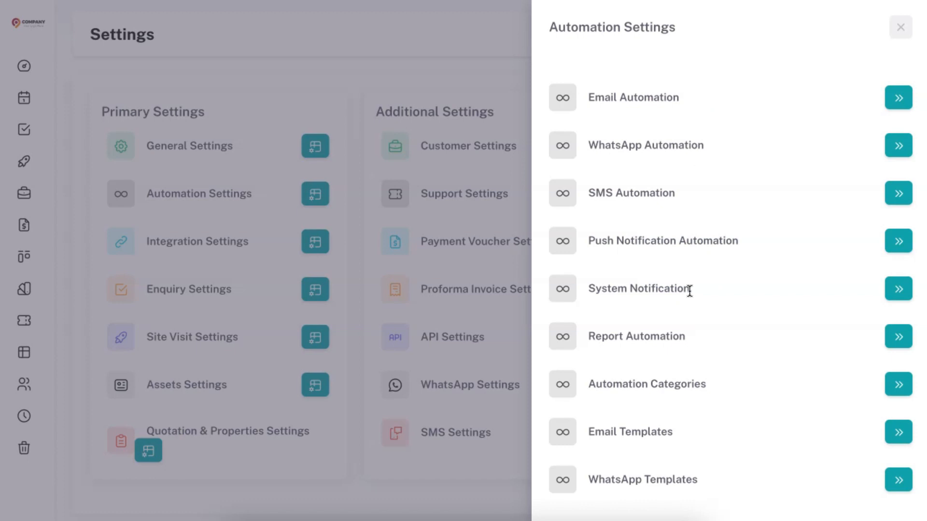
{"action": "left_click", "coordinate": [712, 340]}
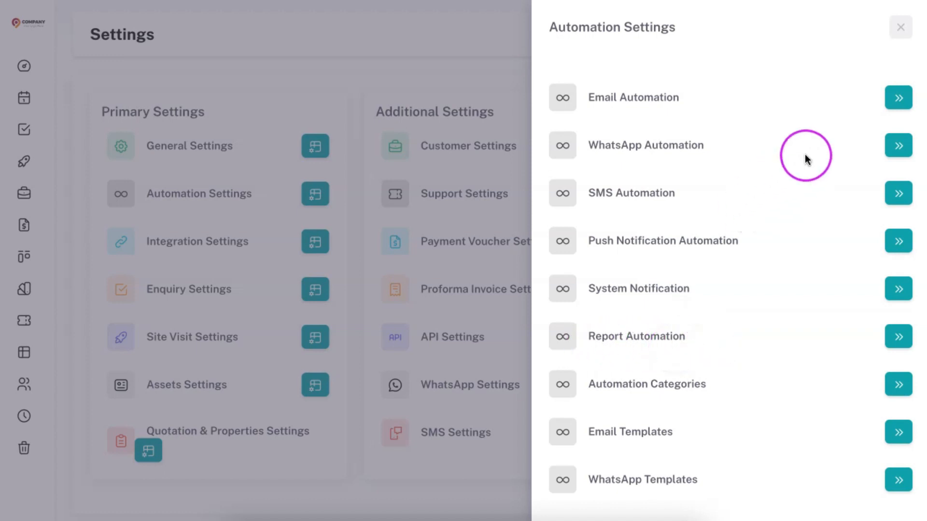
- Open Email Automation and start adding a new trigger
{"action": "left_click", "coordinate": [901, 98]}
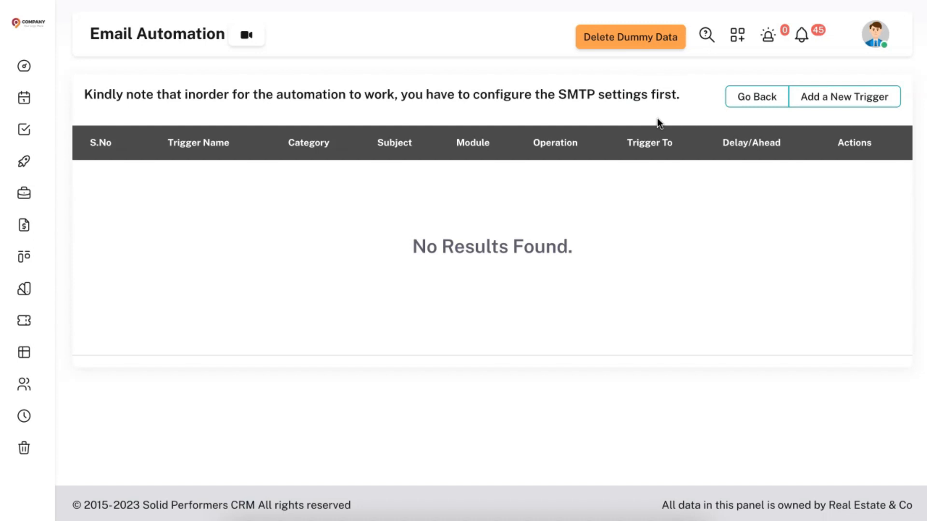
{"action": "left_click", "coordinate": [842, 105]}
- Check the trigger's category choices and set its module to Lead
{"action": "left_click", "coordinate": [182, 141]}
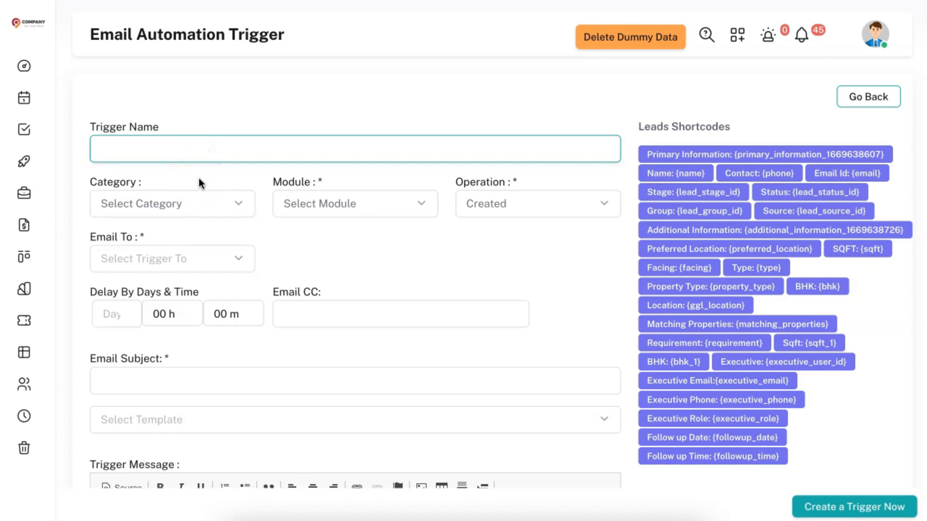
{"action": "left_click", "coordinate": [198, 211]}
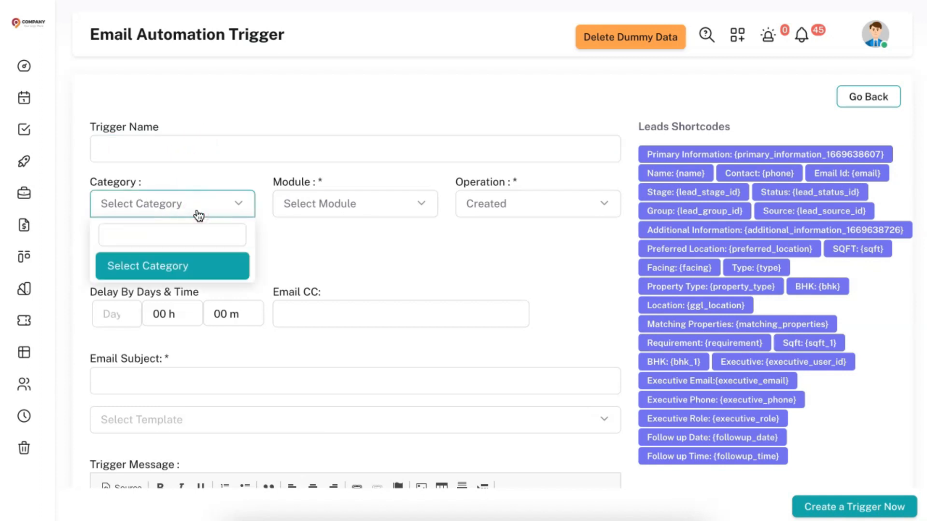
{"action": "left_click", "coordinate": [379, 208]}
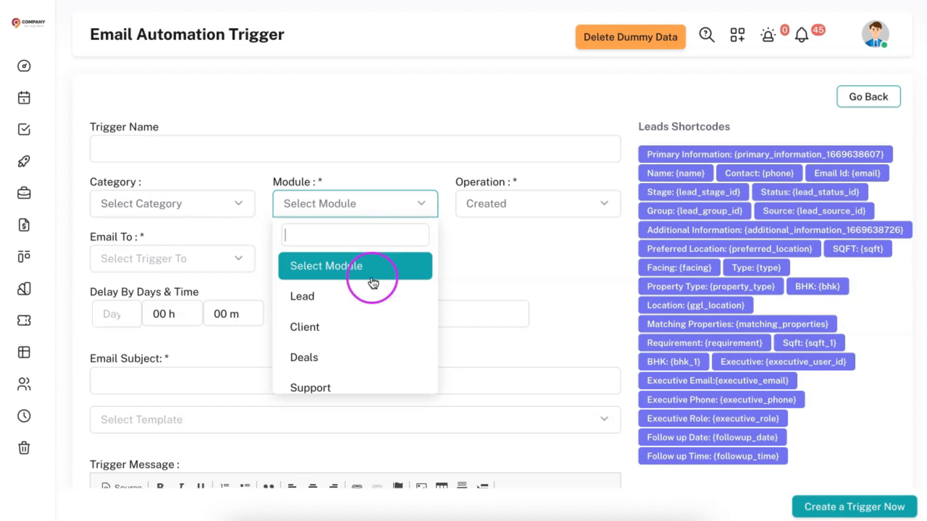
{"action": "scroll", "coordinate": [366, 301], "scroll_direction": "down", "scroll_amount": 3}
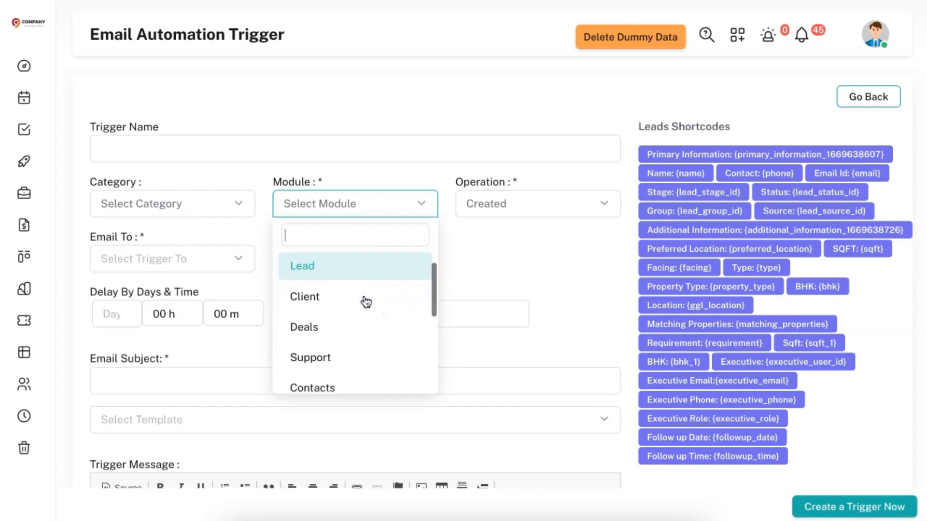
{"action": "scroll", "coordinate": [366, 302], "scroll_direction": "down", "scroll_amount": 3}
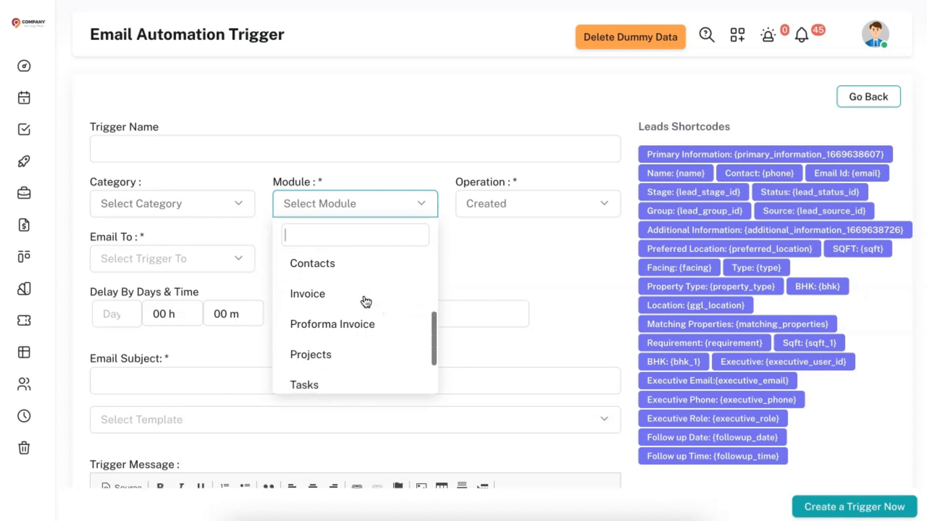
{"action": "scroll", "coordinate": [366, 301], "scroll_direction": "down", "scroll_amount": 2}
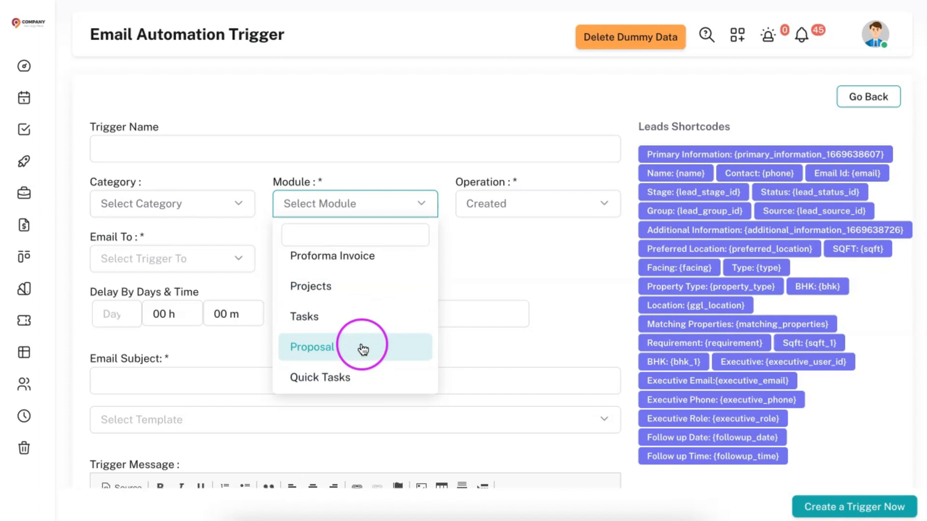
{"action": "scroll", "coordinate": [372, 300], "scroll_direction": "up", "scroll_amount": 5}
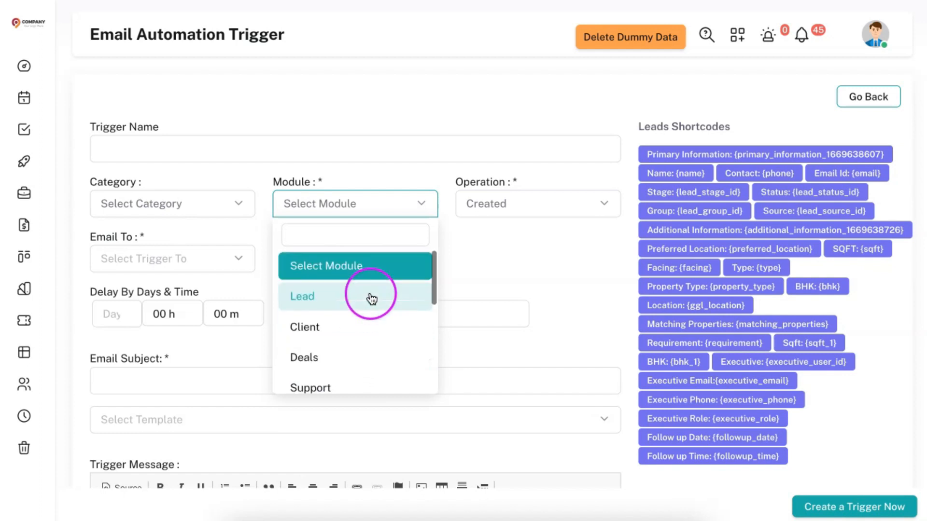
{"action": "left_click", "coordinate": [335, 302]}
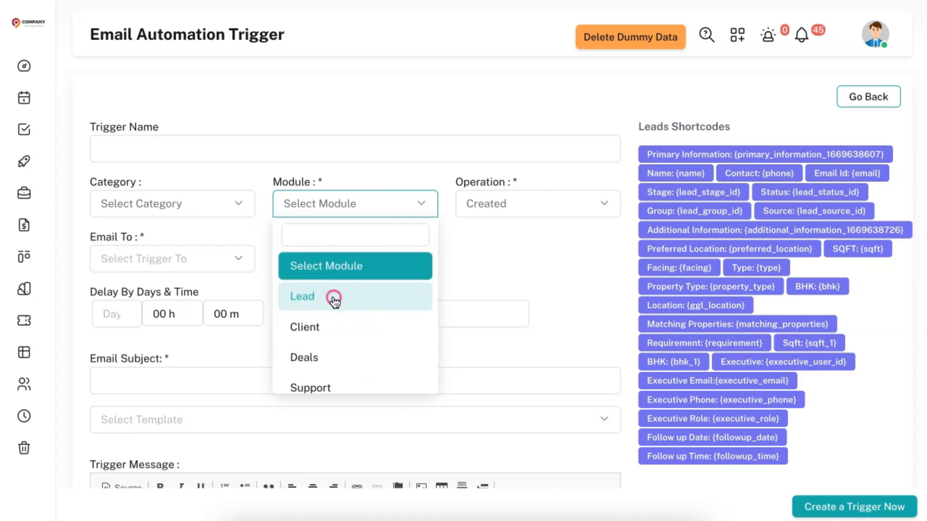
- Review the operation and email recipient options for the Lead trigger, along with the rest of the form
{"action": "left_click", "coordinate": [480, 211]}
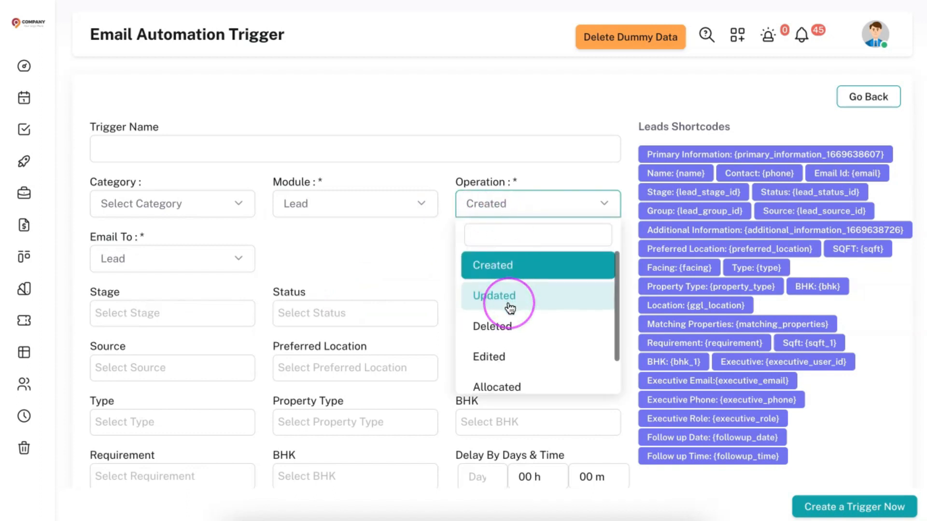
{"action": "scroll", "coordinate": [509, 306], "scroll_direction": "down", "scroll_amount": 1}
{"action": "scroll", "coordinate": [509, 308], "scroll_direction": "up", "scroll_amount": 1}
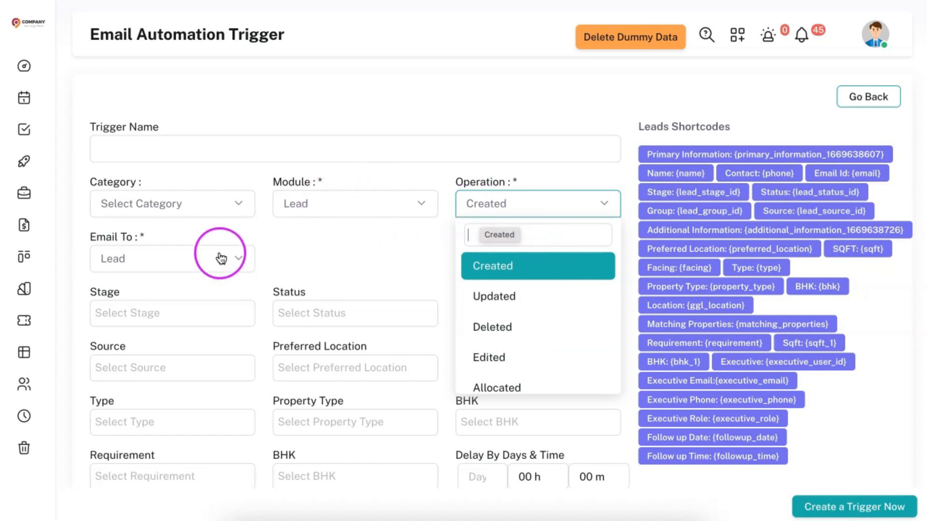
{"action": "left_click", "coordinate": [138, 259]}
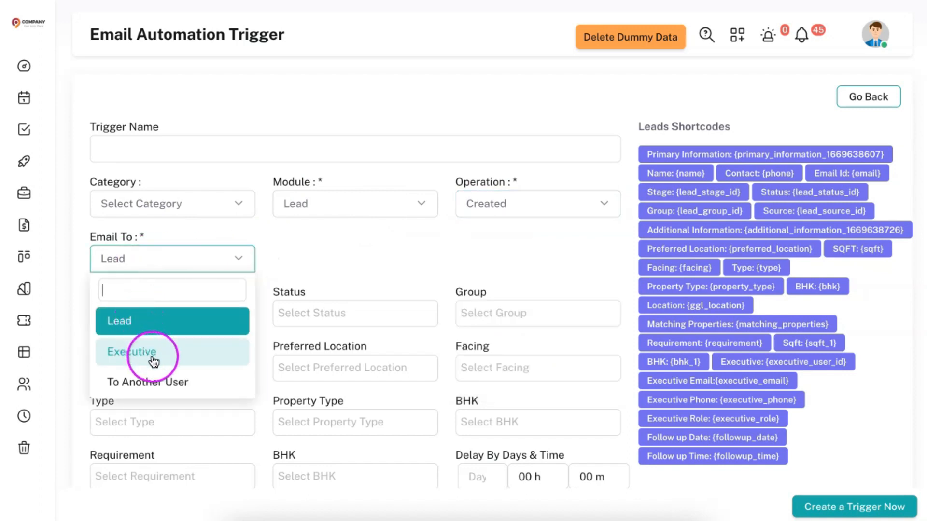
{"action": "left_click", "coordinate": [288, 256]}
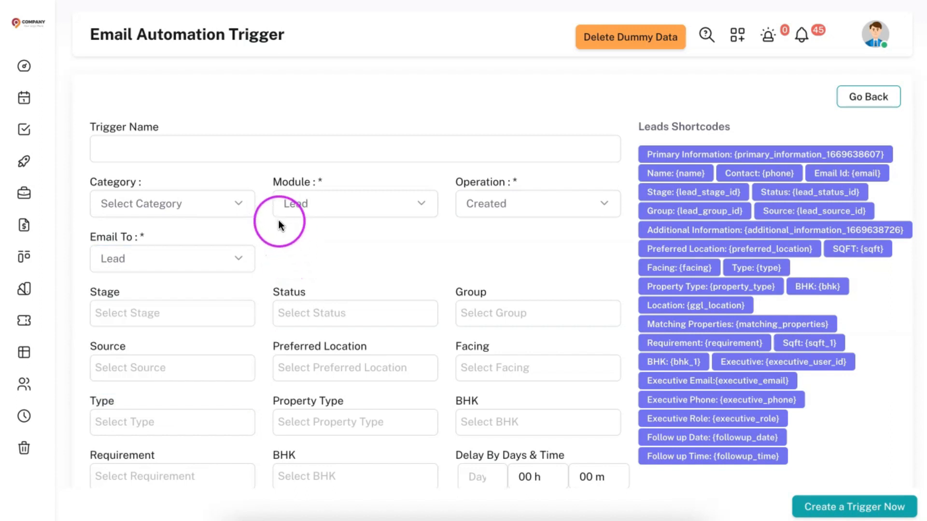
{"action": "scroll", "coordinate": [335, 230], "scroll_direction": "down", "scroll_amount": 8}
{"action": "scroll", "coordinate": [335, 230], "scroll_direction": "up", "scroll_amount": 8}
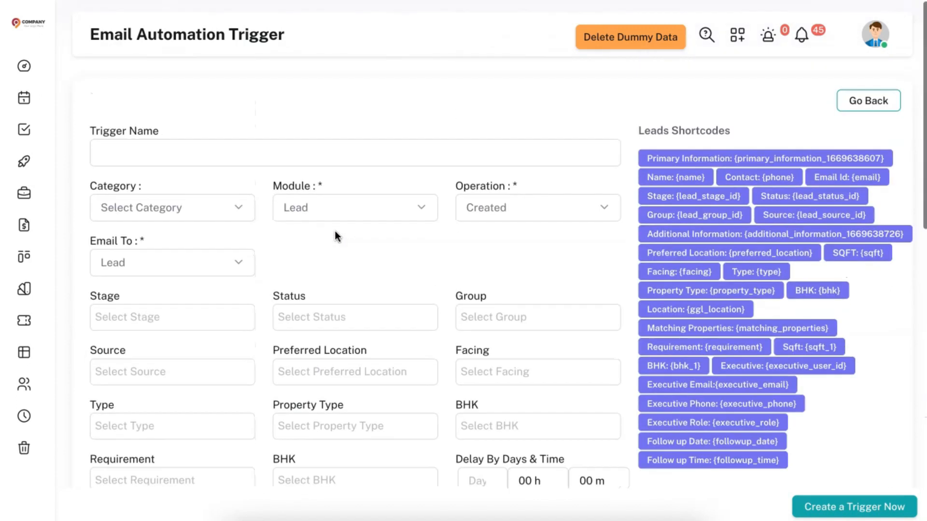
- Set the trigger's email recipient to Executive
{"action": "left_click", "coordinate": [313, 222]}
{"action": "left_click", "coordinate": [202, 277]}
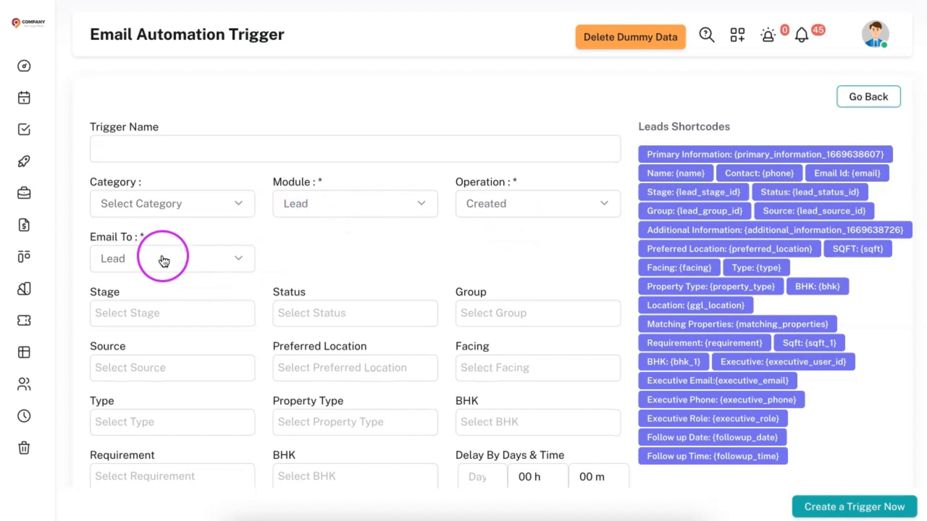
{"action": "left_click", "coordinate": [377, 253]}
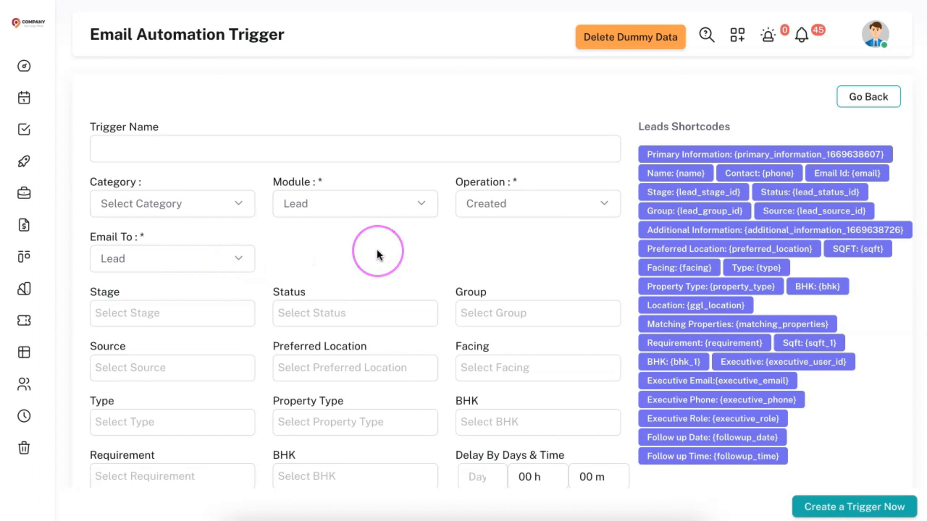
{"action": "left_click", "coordinate": [231, 251]}
{"action": "left_click", "coordinate": [145, 363]}
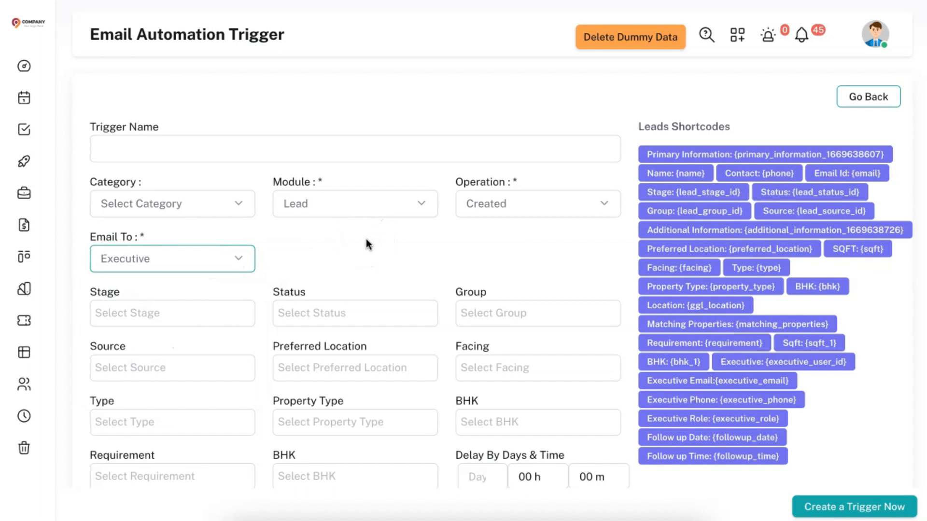
- Add Lead Form and Others as the lead sources for the trigger
{"action": "scroll", "coordinate": [270, 178], "scroll_direction": "down", "scroll_amount": 2}
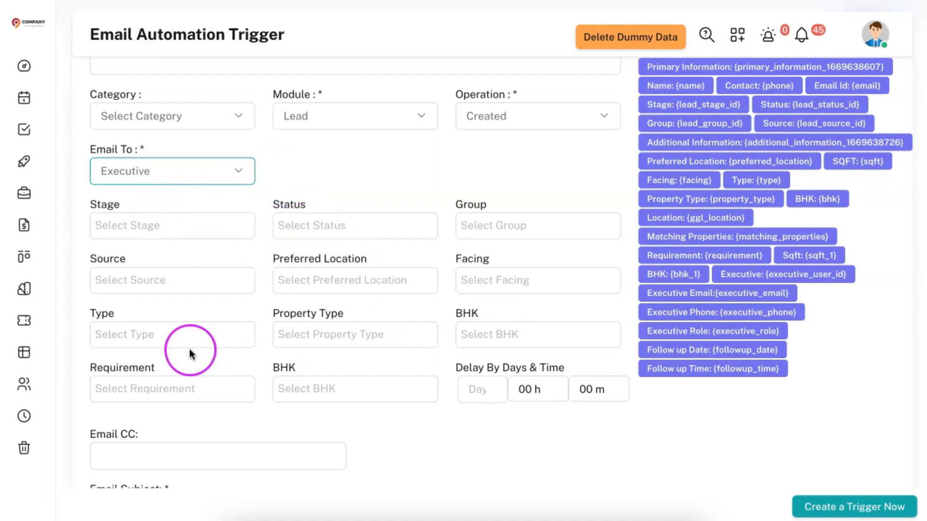
{"action": "left_click", "coordinate": [174, 280]}
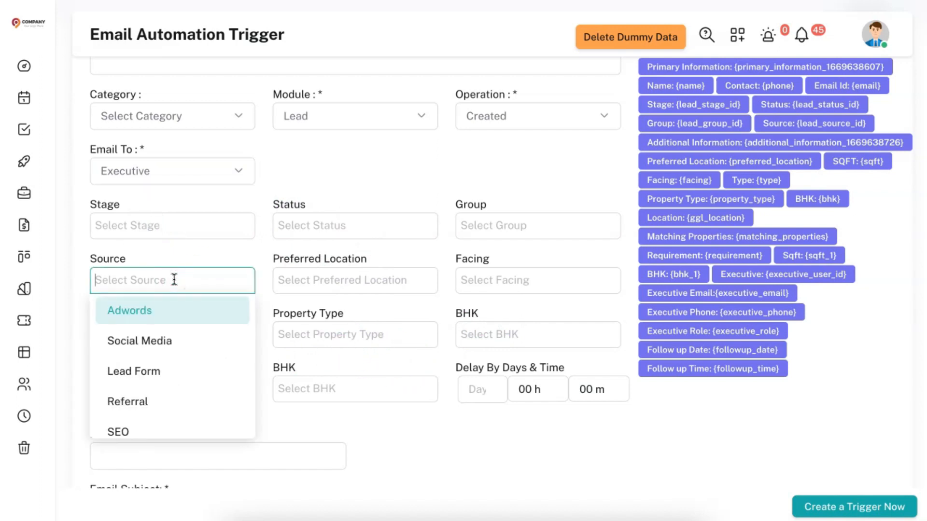
{"action": "left_click", "coordinate": [166, 380]}
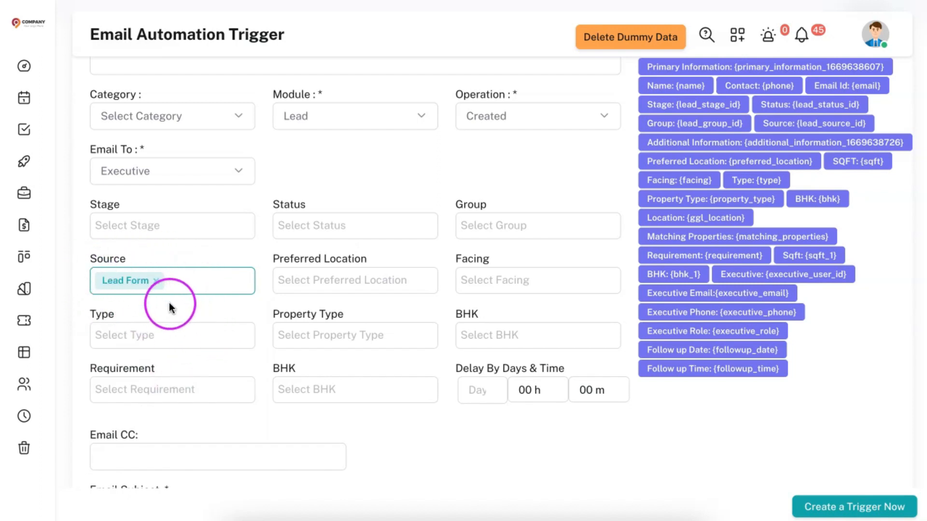
{"action": "left_click", "coordinate": [182, 280]}
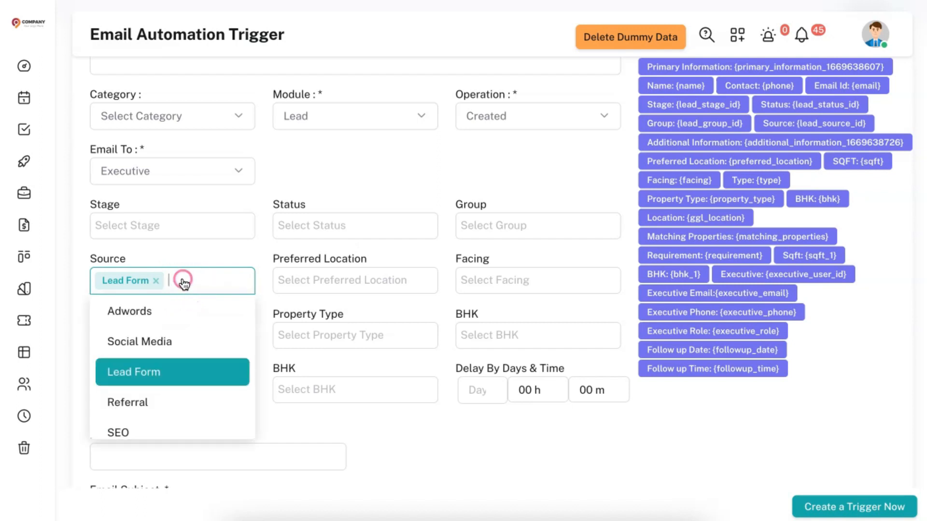
{"action": "scroll", "coordinate": [185, 378], "scroll_direction": "down", "scroll_amount": 3}
{"action": "left_click", "coordinate": [155, 360]}
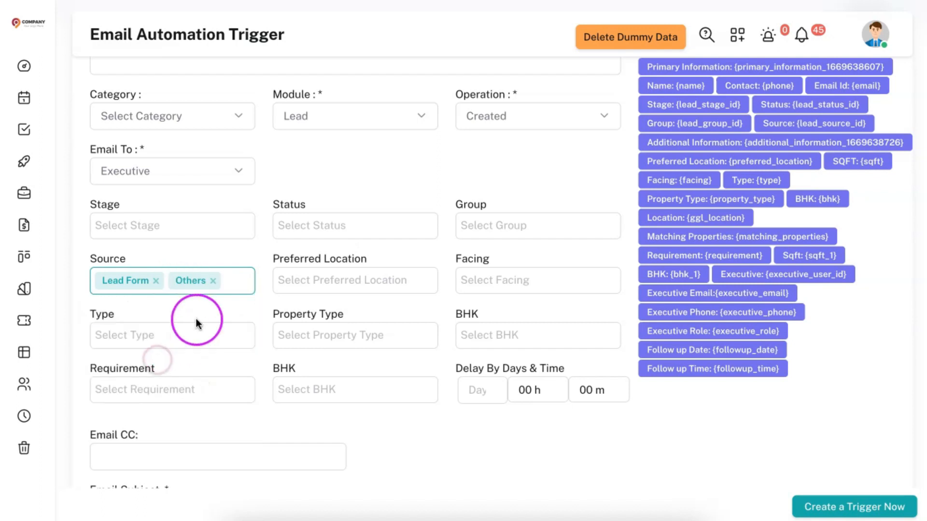
- Set the trigger's stage condition to Site Visit Requested and its status condition to Spoke
{"action": "left_click", "coordinate": [175, 227]}
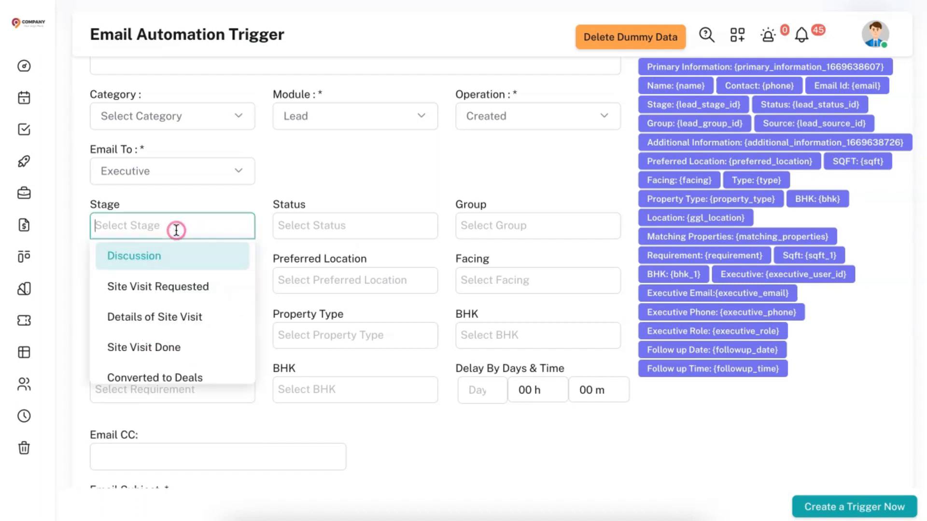
{"action": "left_click", "coordinate": [175, 292]}
{"action": "left_click", "coordinate": [337, 228]}
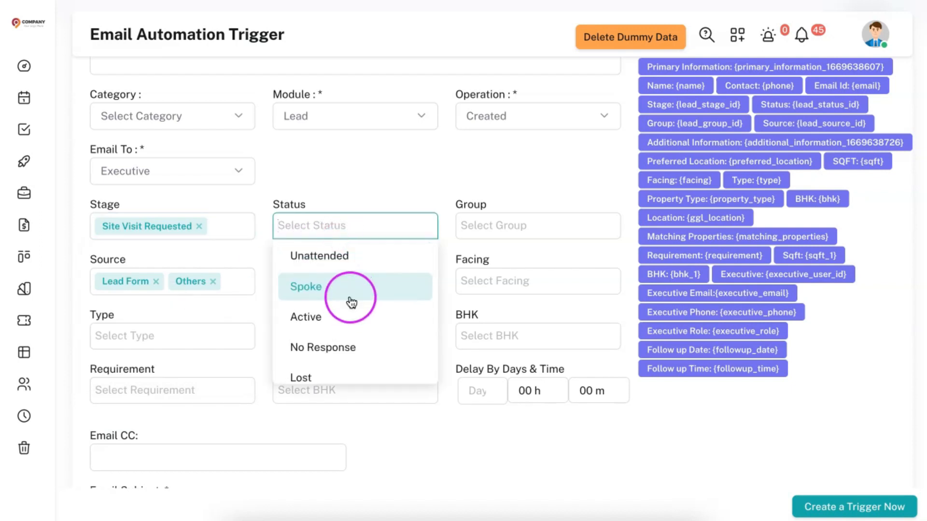
{"action": "left_click", "coordinate": [350, 298]}
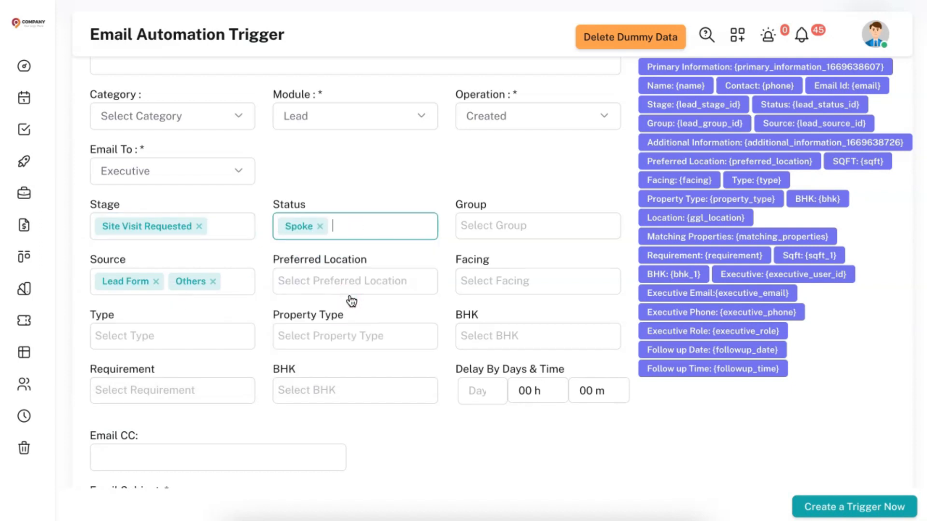
- Set the trigger's email recipient to To Another User and check which users can be selected
{"action": "scroll", "coordinate": [351, 301], "scroll_direction": "up", "scroll_amount": 1}
{"action": "left_click", "coordinate": [200, 214]}
{"action": "left_click", "coordinate": [188, 314]}
{"action": "left_click", "coordinate": [183, 323]}
{"action": "left_click", "coordinate": [293, 213]}
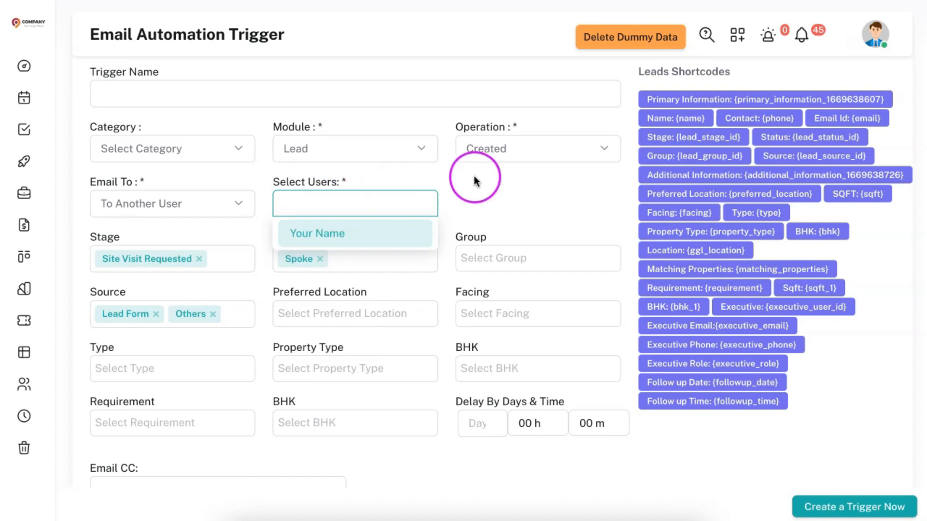
{"action": "left_click", "coordinate": [506, 180]}
- Examine the Email CC, email subject, template and trigger message fields of the trigger form
{"action": "scroll", "coordinate": [120, 258], "scroll_direction": "down", "scroll_amount": 5}
{"action": "left_click", "coordinate": [121, 258]}
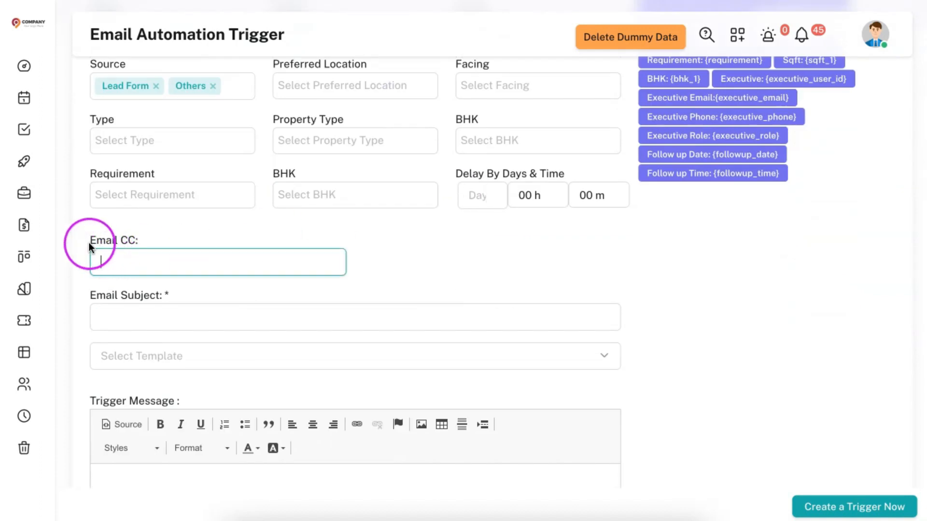
{"action": "left_click_drag", "start_coordinate": [88, 242], "coordinate": [133, 243]}
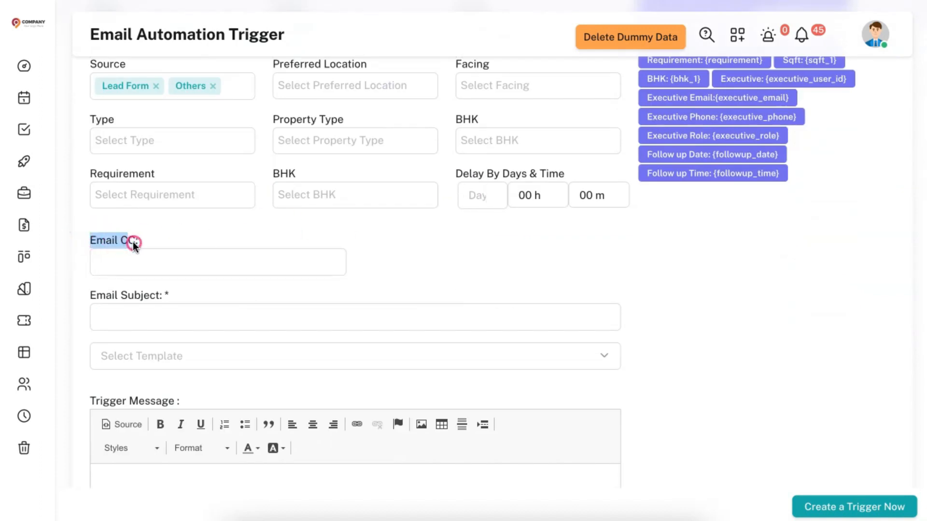
{"action": "left_click", "coordinate": [152, 317]}
{"action": "scroll", "coordinate": [152, 316], "scroll_direction": "down", "scroll_amount": 3}
{"action": "left_click", "coordinate": [153, 322]}
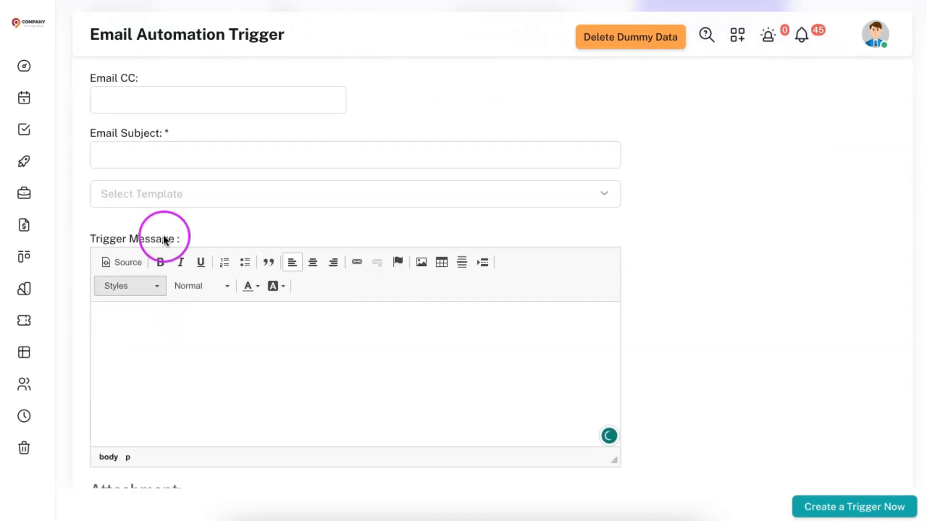
- Examine the lead shortcodes that can be inserted into the email trigger message
{"action": "left_click", "coordinate": [164, 159]}
{"action": "left_click", "coordinate": [151, 340]}
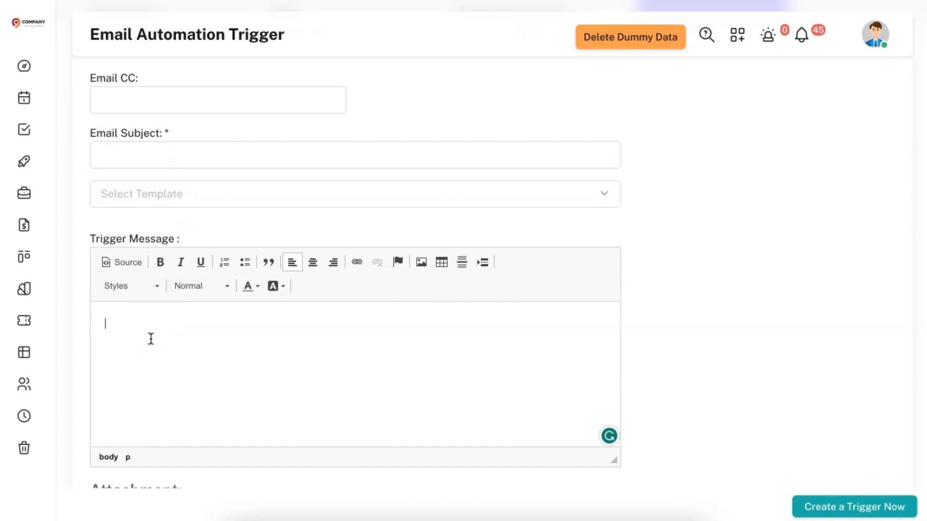
{"action": "scroll", "coordinate": [254, 358], "scroll_direction": "up", "scroll_amount": 7}
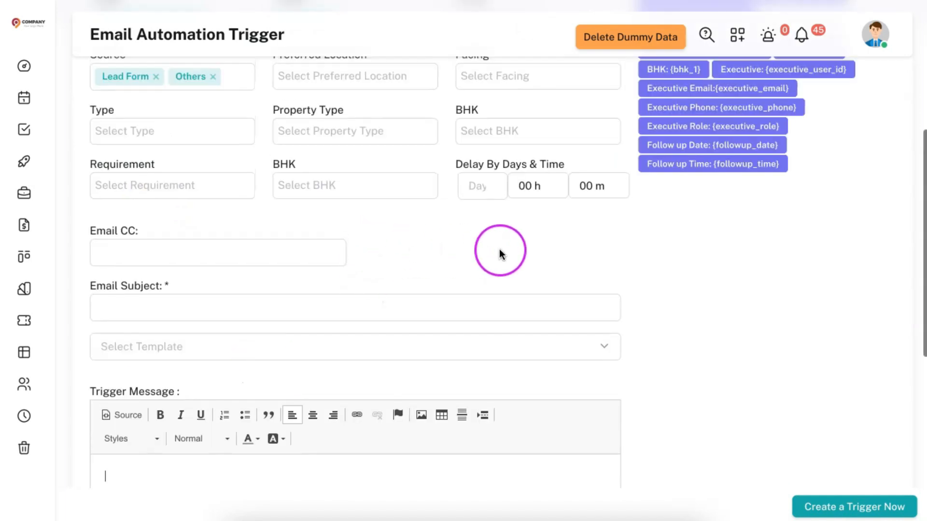
{"action": "scroll", "coordinate": [519, 250], "scroll_direction": "up", "scroll_amount": 2}
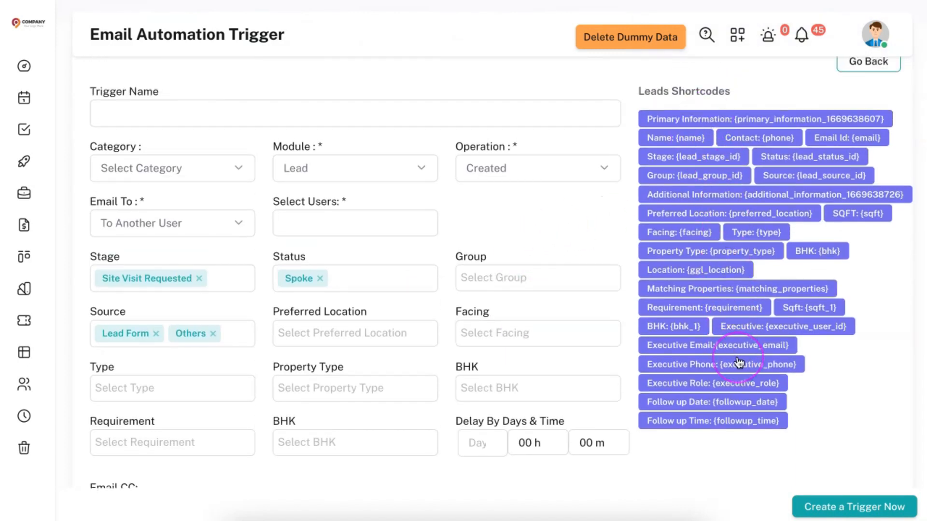
{"action": "scroll", "coordinate": [737, 363], "scroll_direction": "down", "scroll_amount": 5}
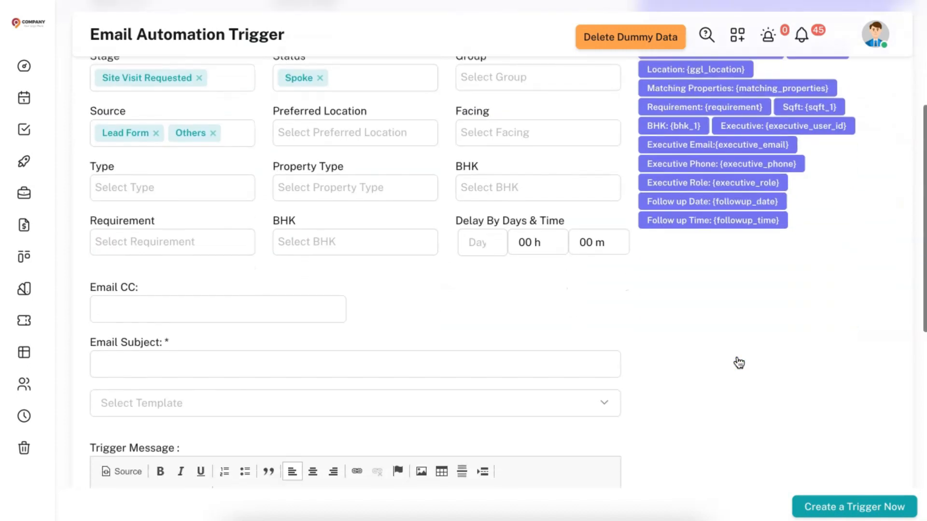
{"action": "scroll", "coordinate": [739, 363], "scroll_direction": "up", "scroll_amount": 1}
{"action": "scroll", "coordinate": [739, 363], "scroll_direction": "up", "scroll_amount": 4}
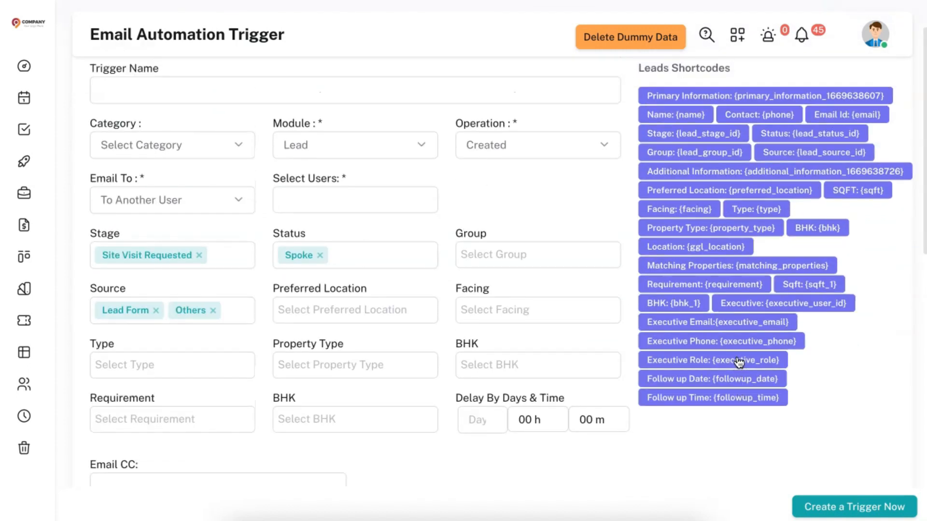
{"action": "scroll", "coordinate": [744, 362], "scroll_direction": "down", "scroll_amount": 3}
{"action": "scroll", "coordinate": [745, 362], "scroll_direction": "down", "scroll_amount": 7}
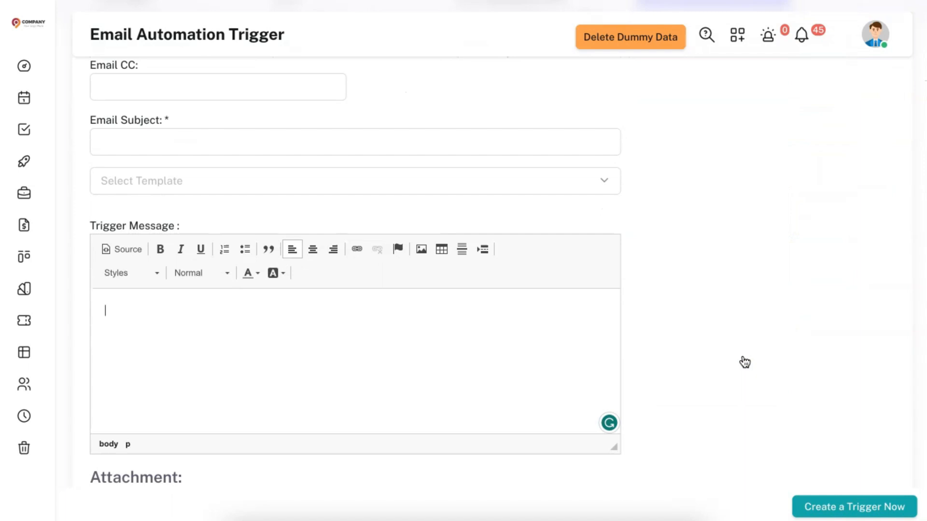
- Write the trigger message "Hi {name}, We have received your enquiry for {property_type} on {followup_date}. We will get in touch with you shortly. Regards,"
{"action": "type", "text": "Hi"}
{"action": "scroll", "coordinate": [738, 269], "scroll_direction": "up", "scroll_amount": 9}
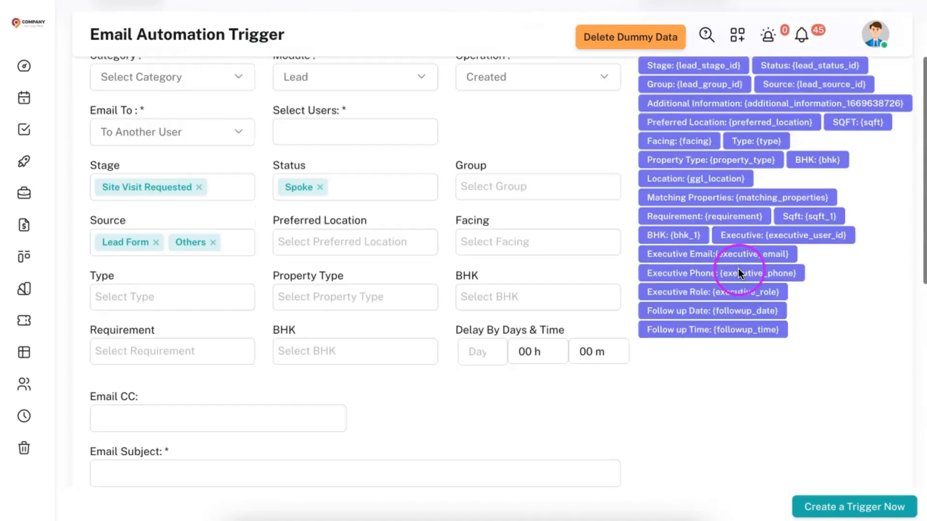
{"action": "left_click", "coordinate": [692, 136]}
{"action": "scroll", "coordinate": [676, 194], "scroll_direction": "down", "scroll_amount": 8}
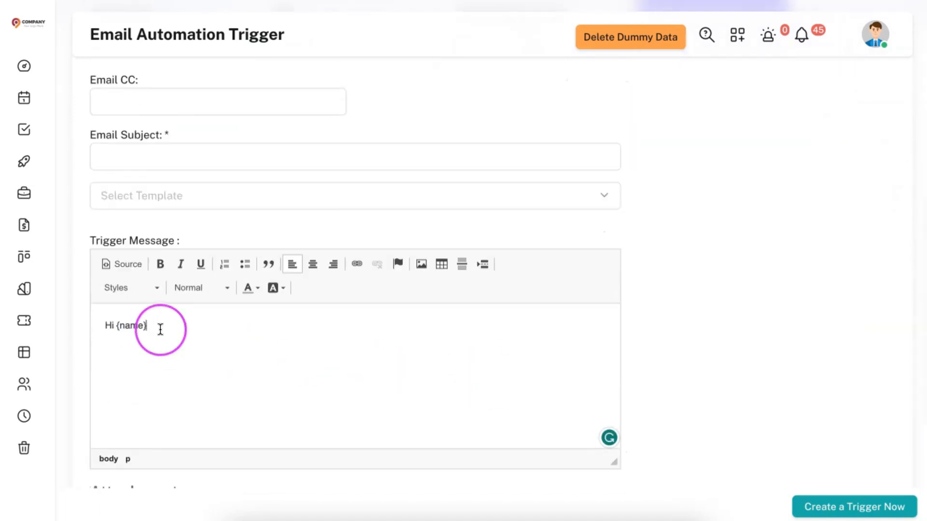
{"action": "type", "text": ","}
{"action": "key", "text": "Return"}
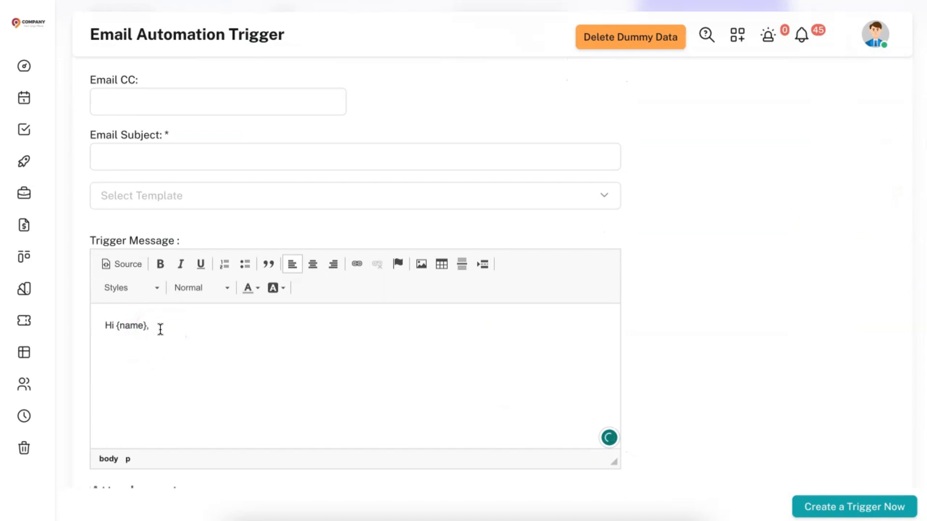
{"action": "left_click_drag", "start_coordinate": [146, 326], "coordinate": [117, 326]}
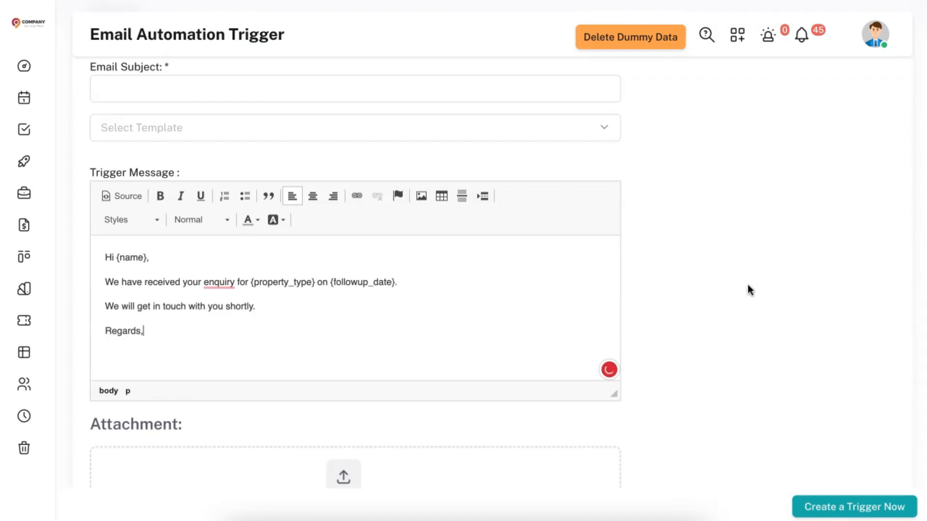
- Sign off the trigger message with the {executive_user_id}, {executive_email} and {executive_phone} shortcodes, each on its own line below "Regards,"
{"action": "key", "text": "shift+Return"}
{"action": "scroll", "coordinate": [813, 203], "scroll_direction": "up", "scroll_amount": 4}
{"action": "scroll", "coordinate": [813, 203], "scroll_direction": "down", "scroll_amount": 3}
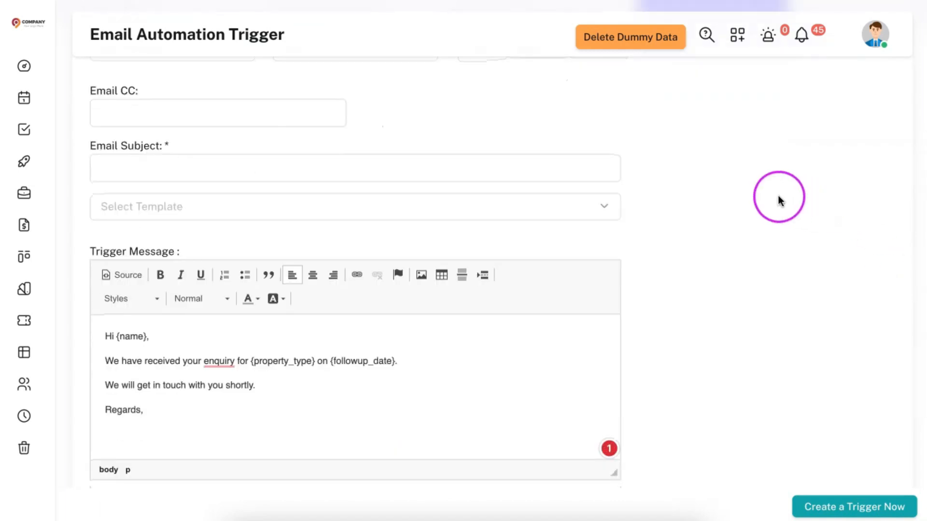
{"action": "scroll", "coordinate": [778, 200], "scroll_direction": "up", "scroll_amount": 4}
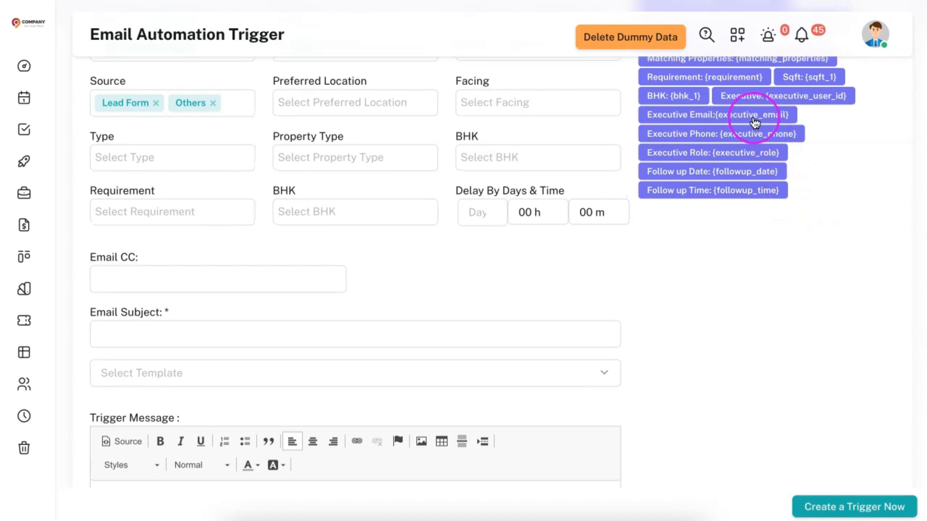
{"action": "scroll", "coordinate": [746, 145], "scroll_direction": "up", "scroll_amount": 1}
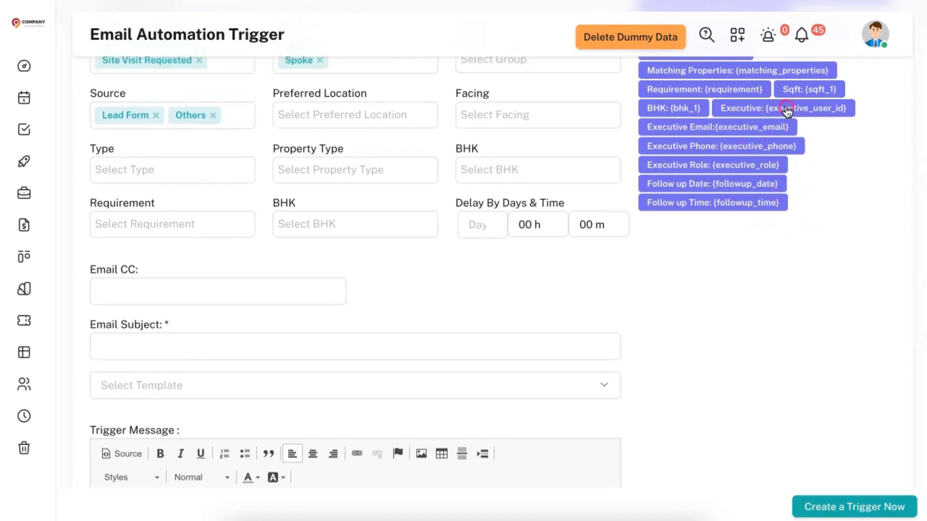
{"action": "scroll", "coordinate": [782, 121], "scroll_direction": "down", "scroll_amount": 8}
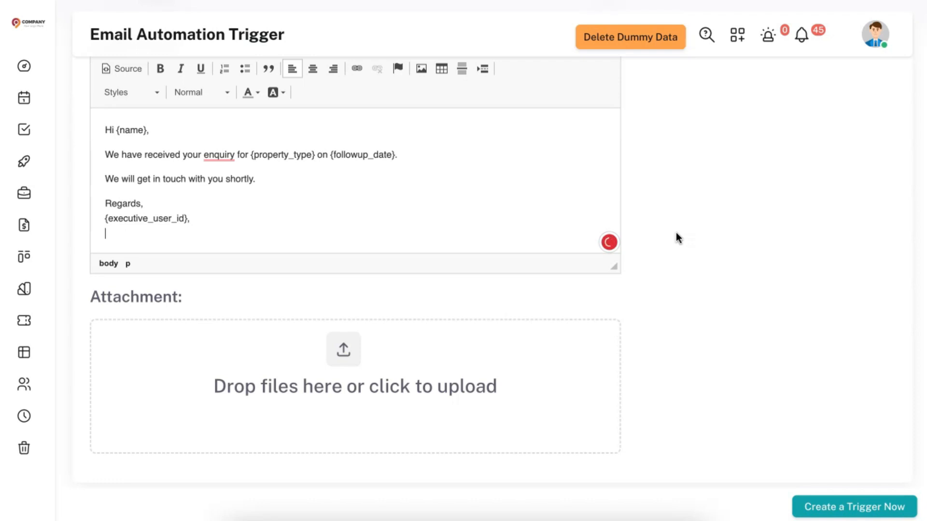
{"action": "left_click", "coordinate": [756, 219]}
{"action": "scroll", "coordinate": [756, 218], "scroll_direction": "up", "scroll_amount": 7}
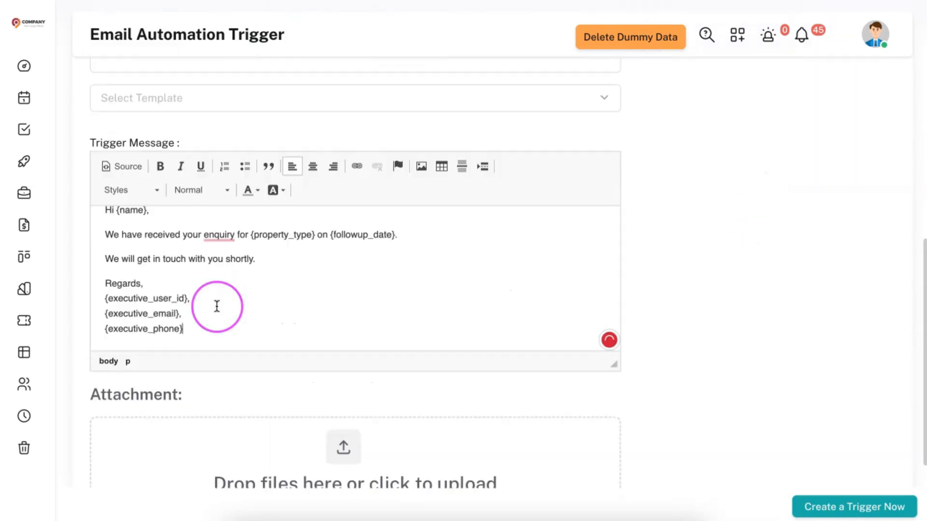
{"action": "scroll", "coordinate": [216, 306], "scroll_direction": "up", "scroll_amount": 1}
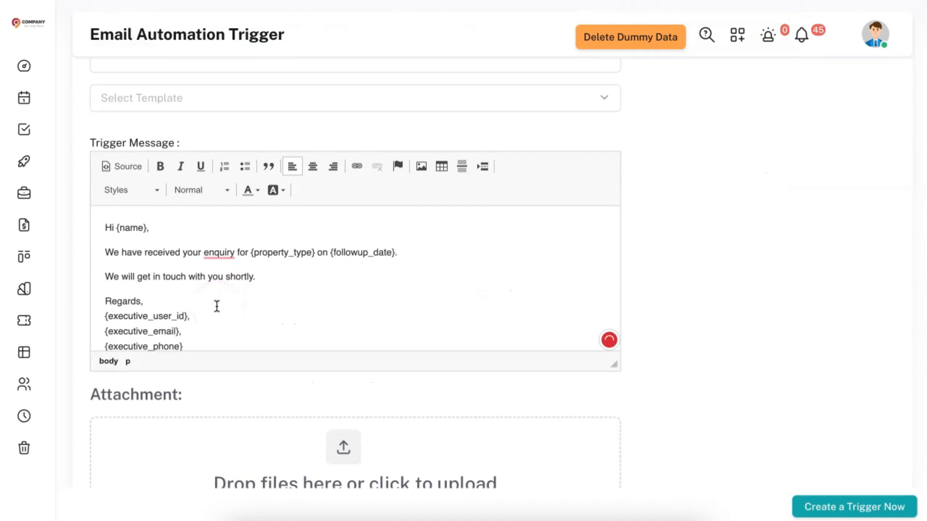
- Set the email subject to "Welcome to SPS" and create the email trigger
{"action": "scroll", "coordinate": [216, 306], "scroll_direction": "up", "scroll_amount": 3}
{"action": "left_click", "coordinate": [159, 198]}
{"action": "type", "text": "Welcome to SPS"}
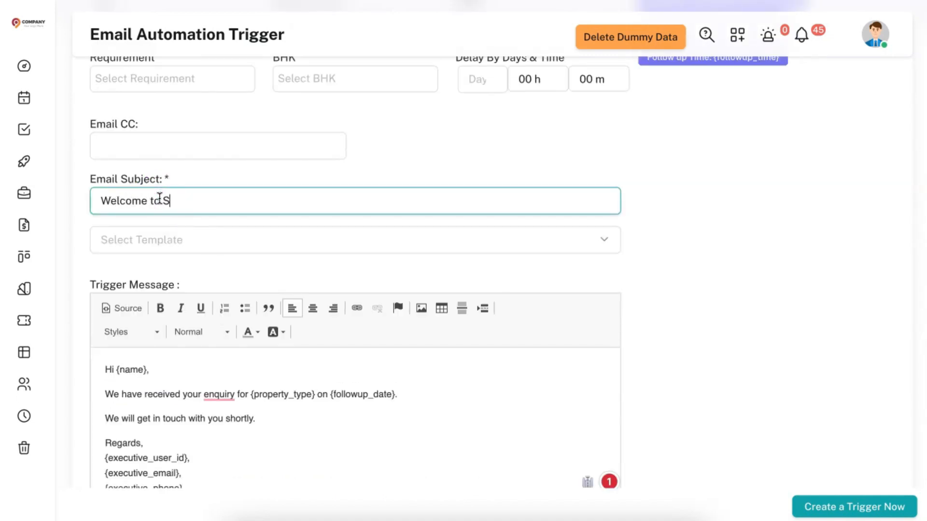
{"action": "left_click", "coordinate": [175, 202]}
{"action": "scroll", "coordinate": [174, 202], "scroll_direction": "up", "scroll_amount": 3}
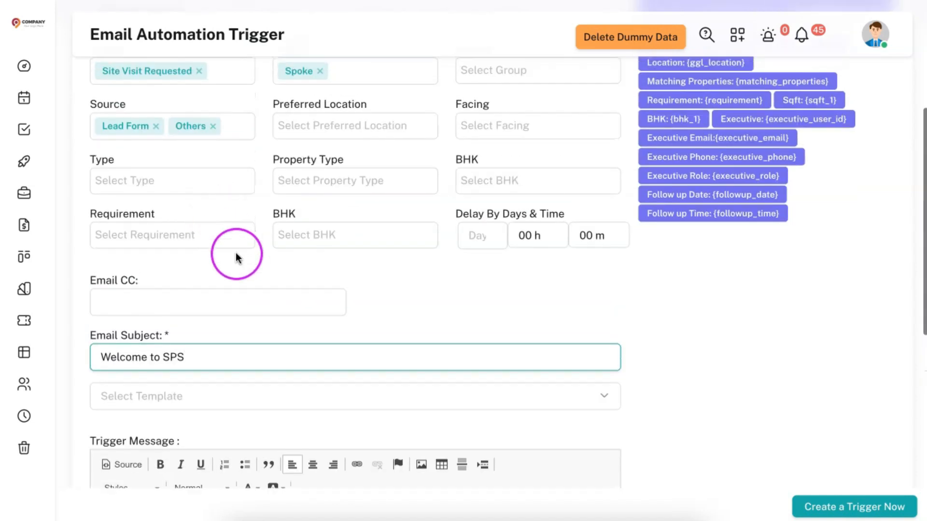
{"action": "left_click", "coordinate": [389, 279]}
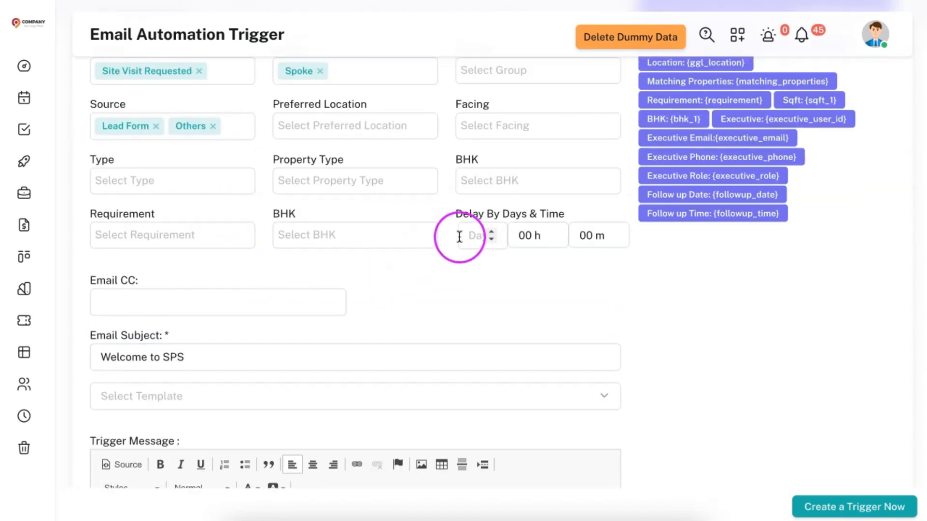
{"action": "scroll", "coordinate": [459, 237], "scroll_direction": "down", "scroll_amount": 1}
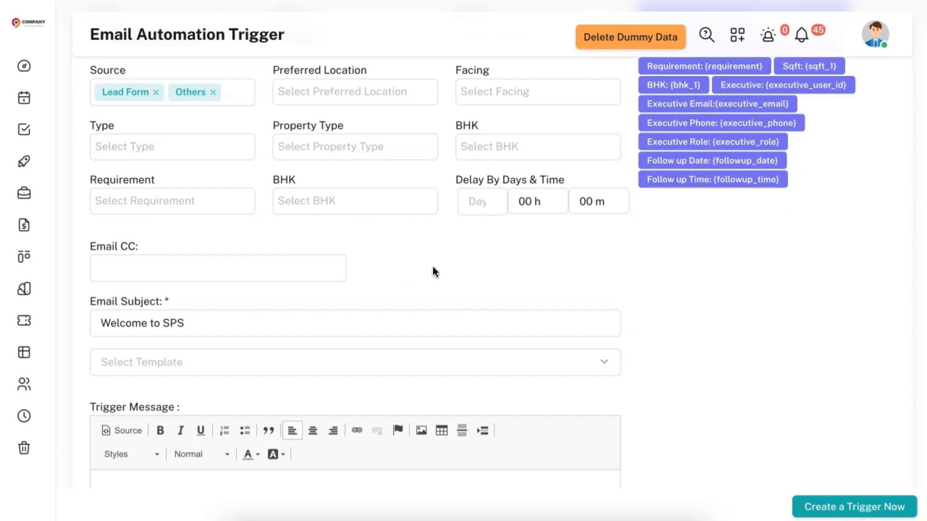
{"action": "scroll", "coordinate": [434, 265], "scroll_direction": "down", "scroll_amount": 2}
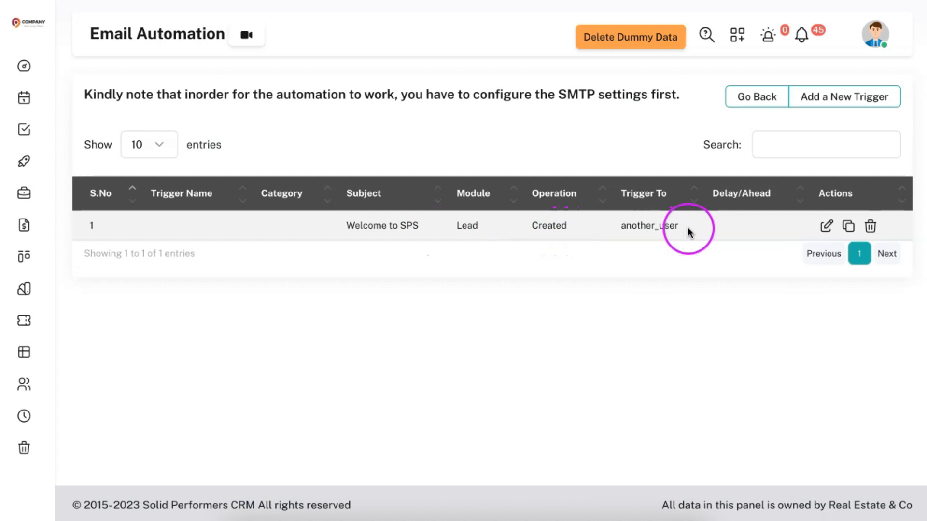
- Start another email automation trigger with Lead as its module
{"action": "left_click", "coordinate": [824, 97]}
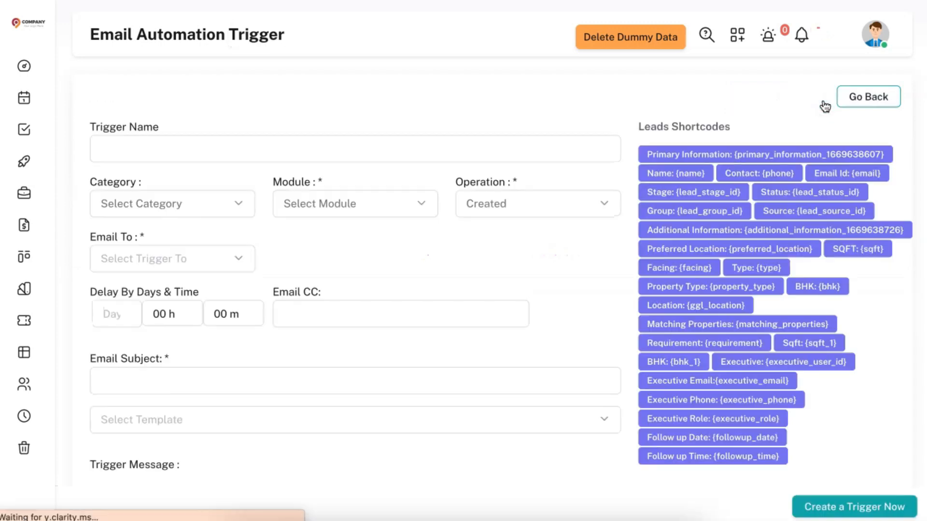
{"action": "scroll", "coordinate": [414, 221], "scroll_direction": "down", "scroll_amount": 1}
{"action": "left_click", "coordinate": [367, 187]}
{"action": "left_click", "coordinate": [338, 265]}
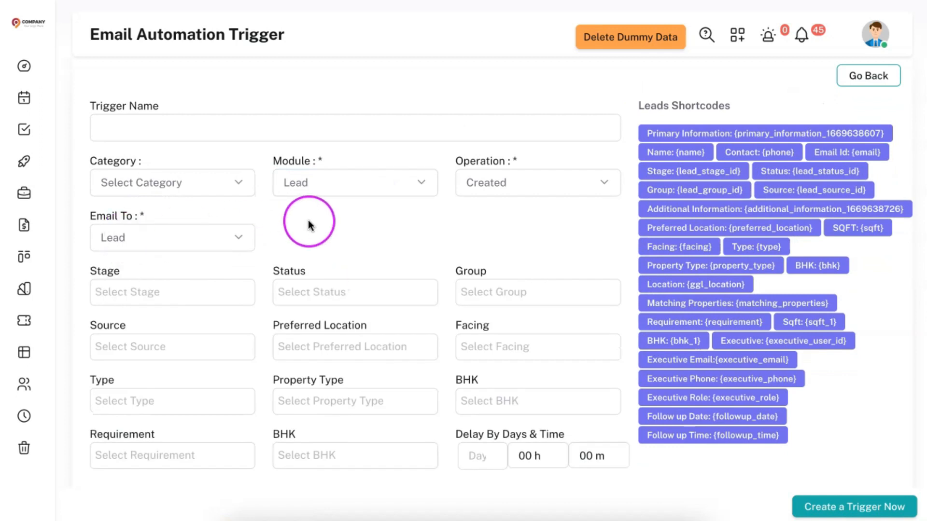
- Set the new email trigger's delay to 2 days
{"action": "scroll", "coordinate": [308, 220], "scroll_direction": "down", "scroll_amount": 3}
{"action": "left_click", "coordinate": [470, 279]}
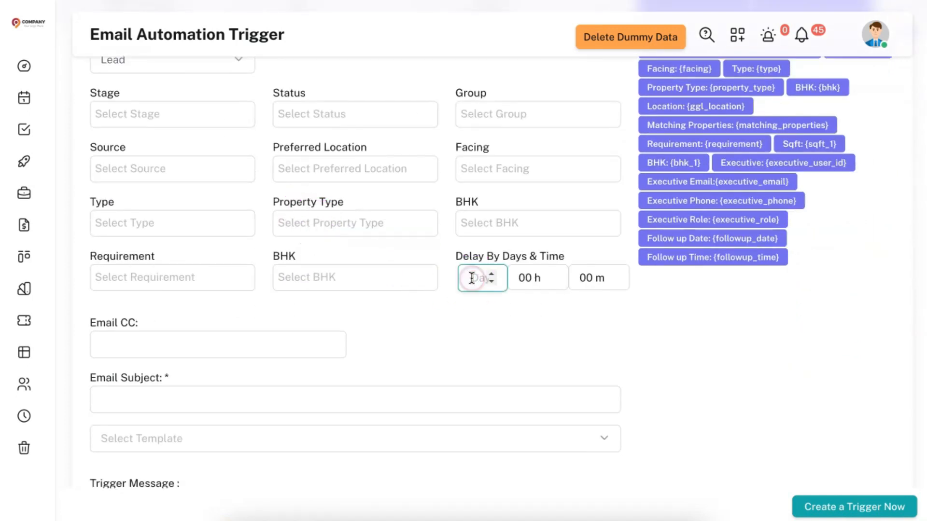
{"action": "type", "text": "2"}
{"action": "left_click", "coordinate": [514, 300]}
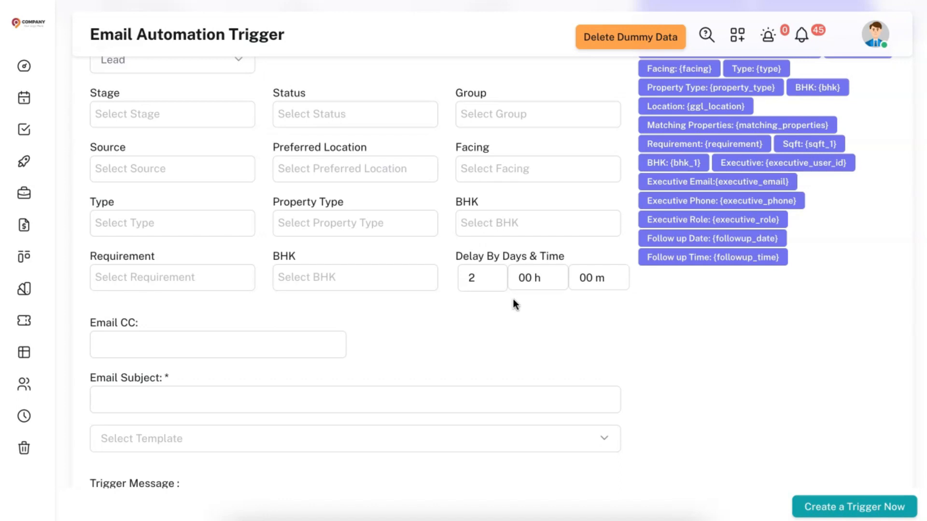
{"action": "scroll", "coordinate": [456, 243], "scroll_direction": "up", "scroll_amount": 4}
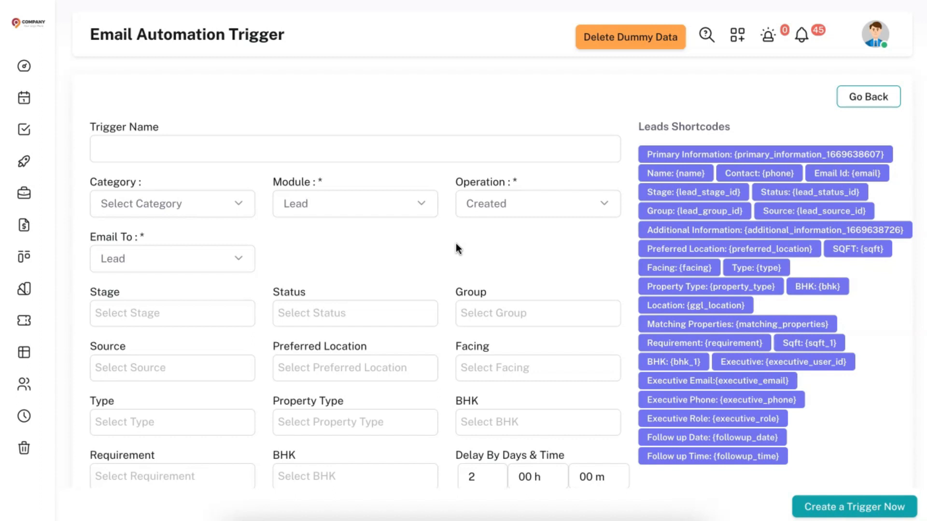
- Change the email trigger's delay to 500 days
{"action": "scroll", "coordinate": [456, 243], "scroll_direction": "down", "scroll_amount": 4}
{"action": "left_click", "coordinate": [472, 305]}
{"action": "key", "text": "BackSpace"}
{"action": "type", "text": "300"}
{"action": "left_click", "coordinate": [497, 353]}
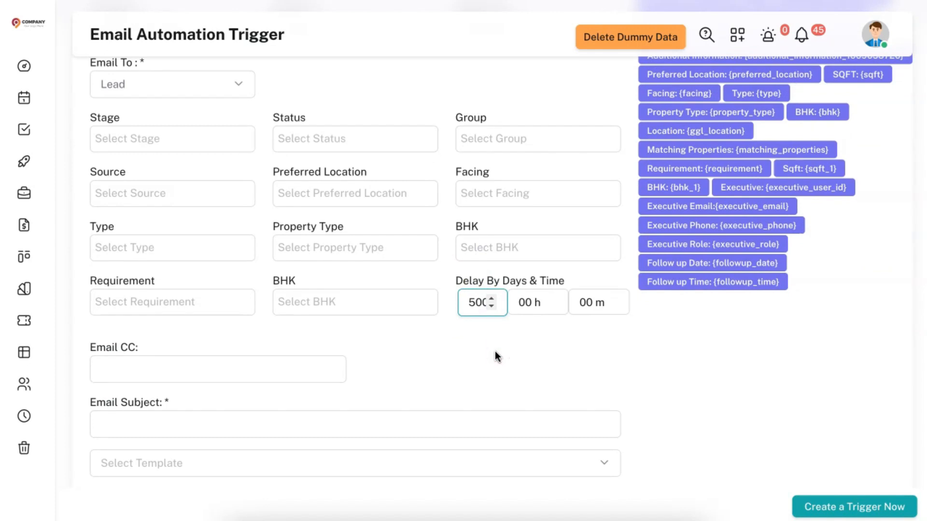
- Leave the email trigger form without creating it and start a new WhatsApp automation trigger from the automation settings
{"action": "scroll", "coordinate": [496, 356], "scroll_direction": "down", "scroll_amount": 10}
{"action": "left_click", "coordinate": [315, 364]}
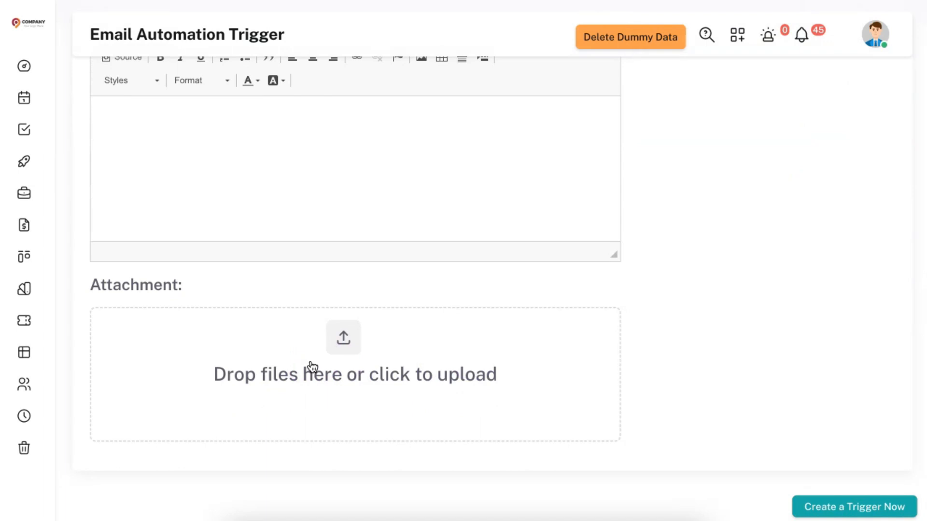
{"action": "left_click", "coordinate": [331, 360]}
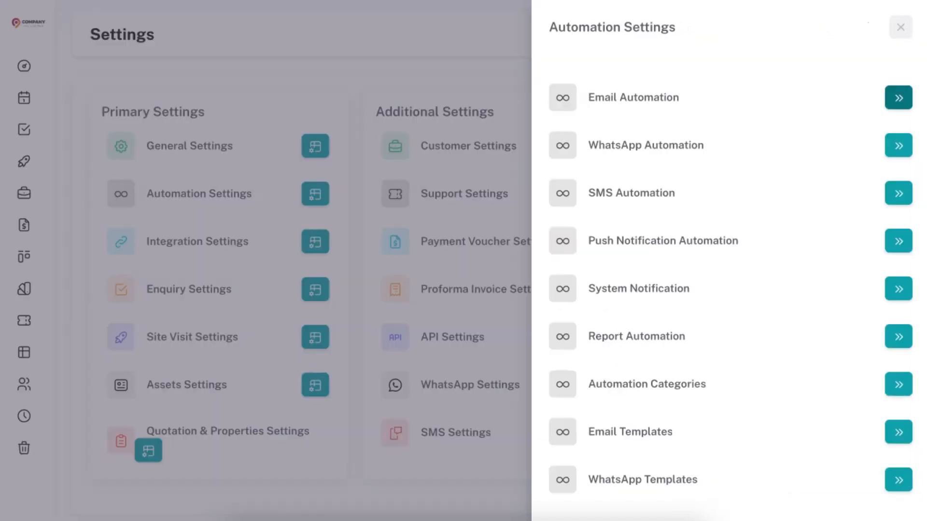
{"action": "left_click", "coordinate": [897, 147]}
{"action": "left_click", "coordinate": [862, 98]}
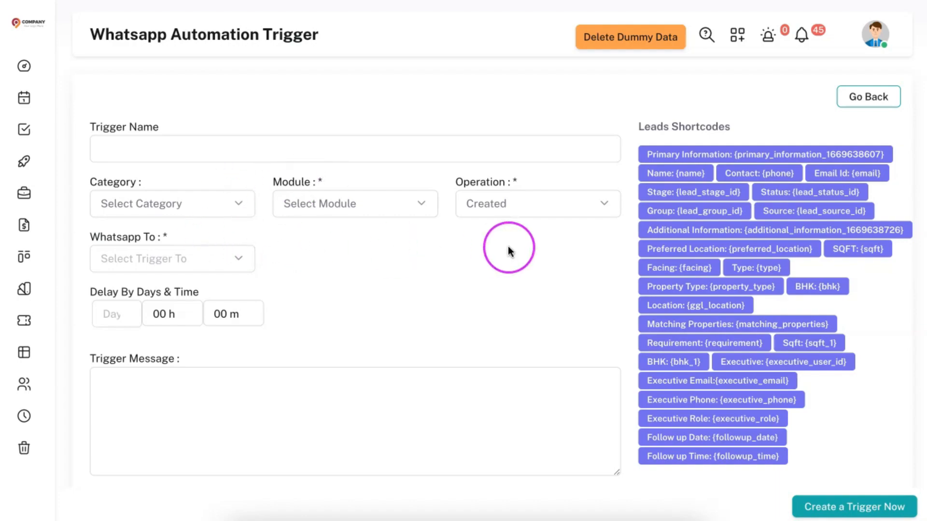
- Set the WhatsApp trigger's module to Lead and look through its condition fields
{"action": "left_click", "coordinate": [379, 208]}
{"action": "left_click", "coordinate": [354, 302]}
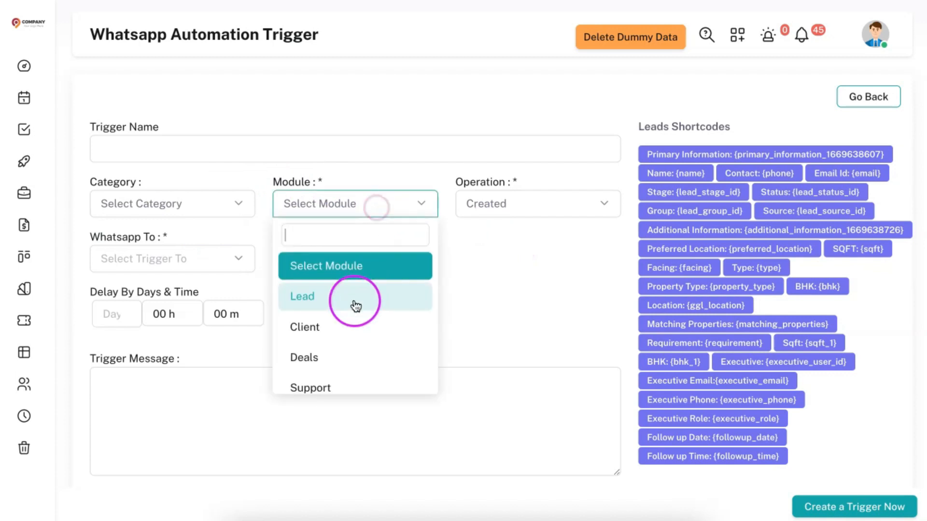
{"action": "scroll", "coordinate": [346, 294], "scroll_direction": "down", "scroll_amount": 5}
{"action": "scroll", "coordinate": [341, 282], "scroll_direction": "up", "scroll_amount": 5}
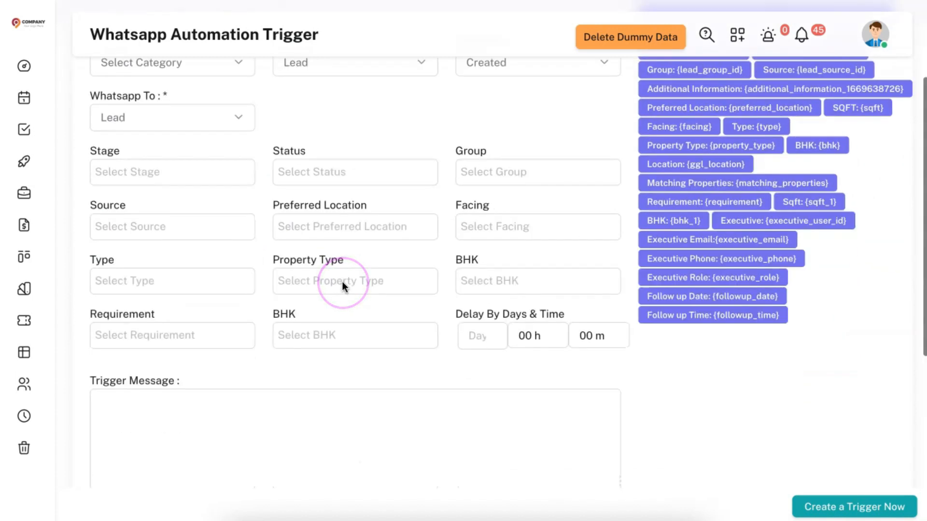
- Change the WhatsApp trigger's module from Lead to Deals
{"action": "left_click", "coordinate": [345, 203]}
{"action": "scroll", "coordinate": [345, 278], "scroll_direction": "down", "scroll_amount": 2}
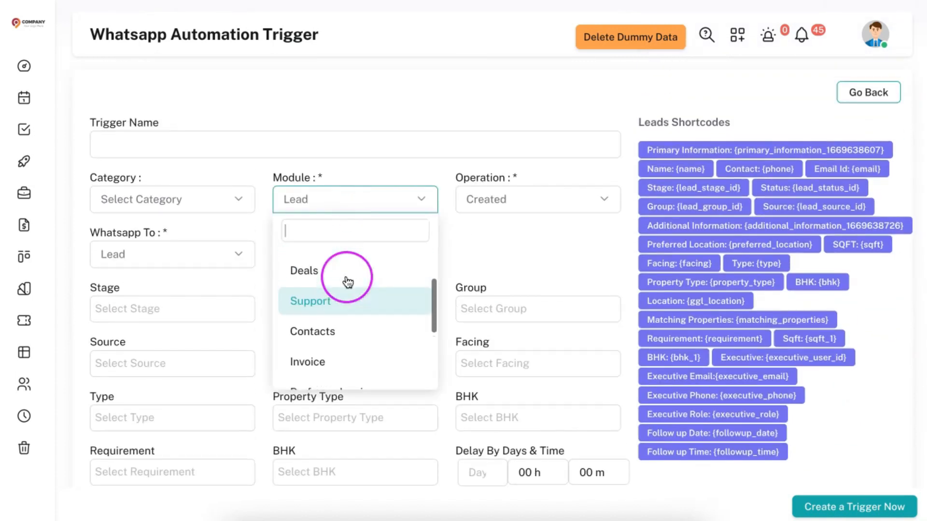
{"action": "left_click", "coordinate": [325, 284]}
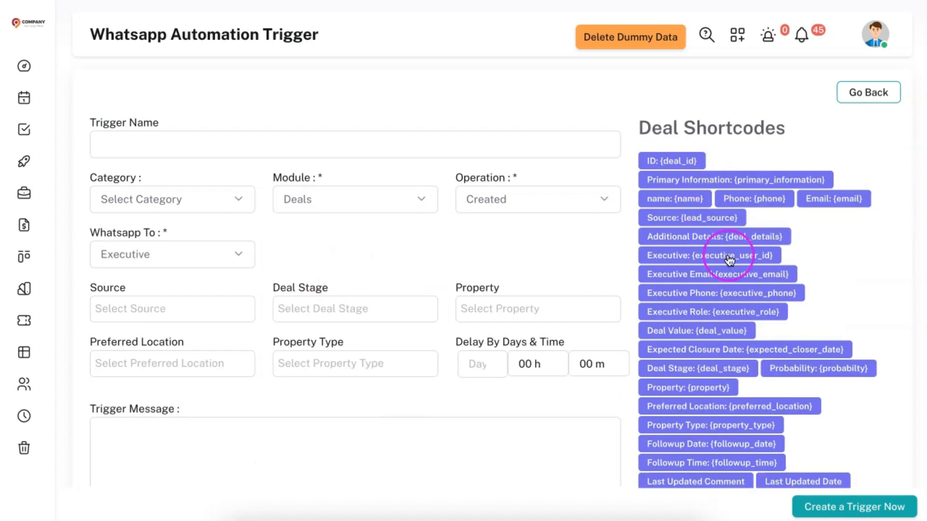
- Switch the WhatsApp trigger's module to Invoice, trying another module from the list on the way
{"action": "left_click", "coordinate": [353, 208]}
{"action": "scroll", "coordinate": [352, 294], "scroll_direction": "down", "scroll_amount": 2}
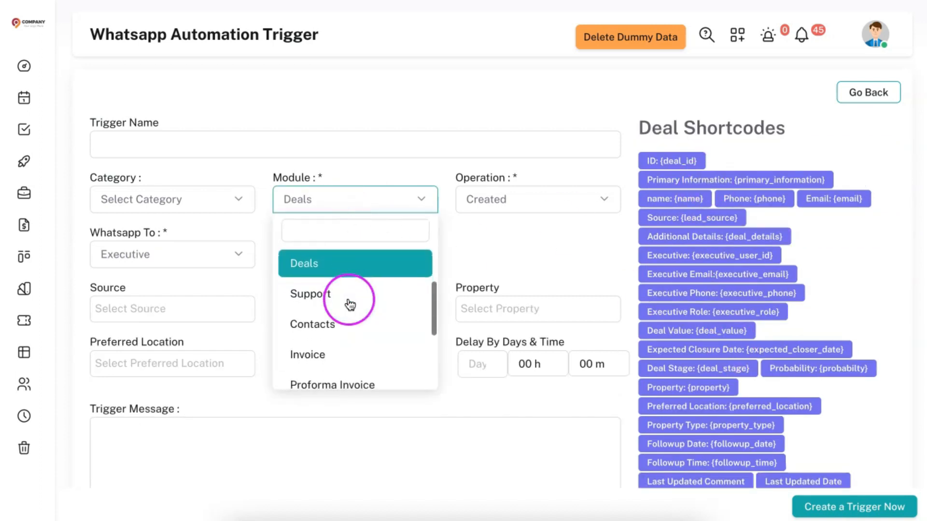
{"action": "left_click", "coordinate": [341, 319]}
{"action": "left_click", "coordinate": [347, 196]}
{"action": "scroll", "coordinate": [347, 299], "scroll_direction": "down", "scroll_amount": 2}
{"action": "left_click", "coordinate": [331, 268]}
- Look through the operations offered for the Invoice module, down to Due date
{"action": "left_click", "coordinate": [527, 198]}
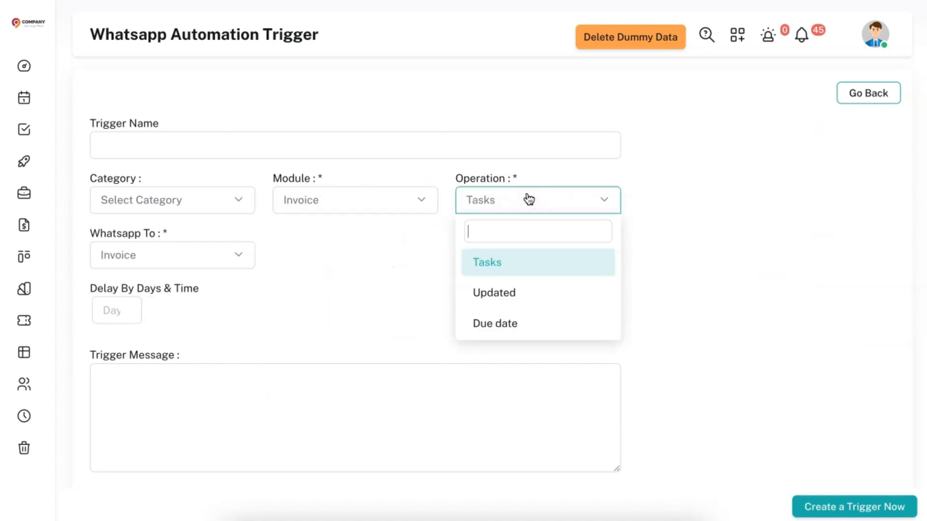
{"action": "left_click", "coordinate": [529, 273]}
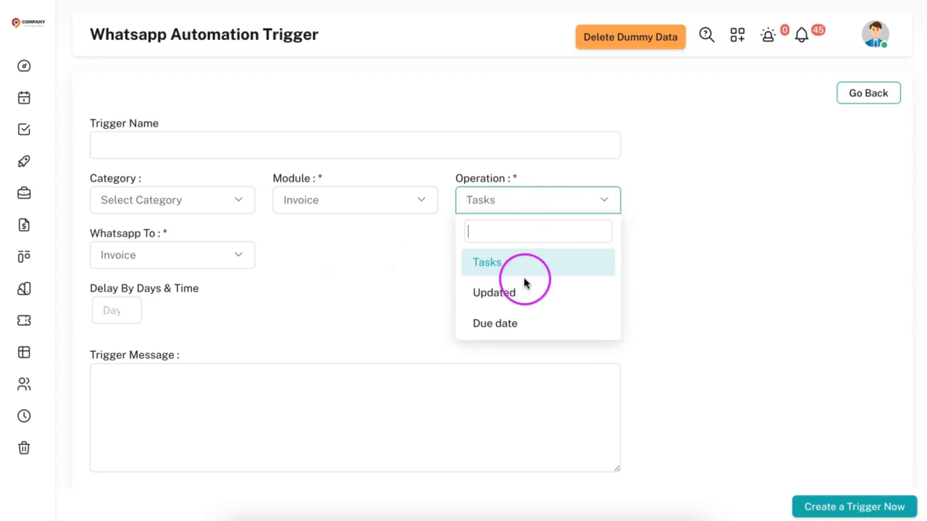
{"action": "left_click", "coordinate": [518, 322]}
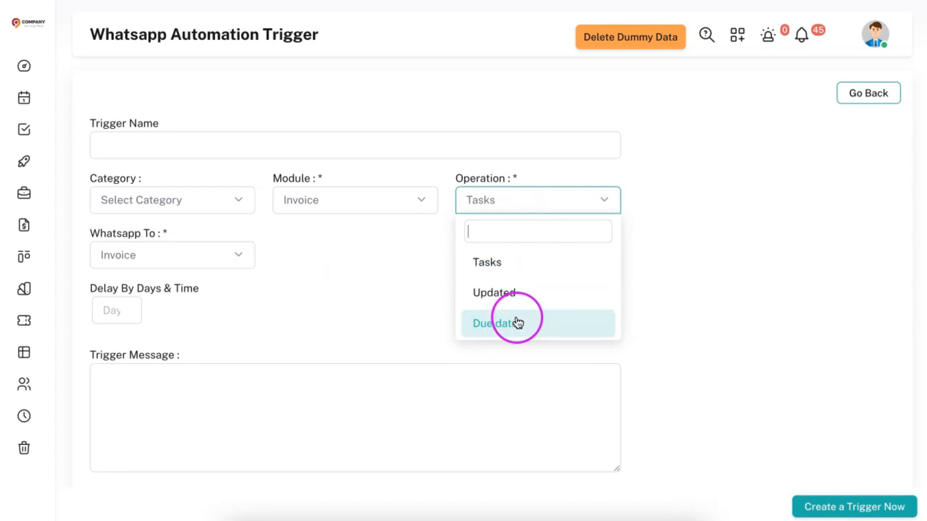
- Set the WhatsApp trigger's module to Projects and look through its available operations
{"action": "left_click", "coordinate": [394, 205]}
{"action": "left_click", "coordinate": [356, 290]}
{"action": "left_click", "coordinate": [491, 213]}
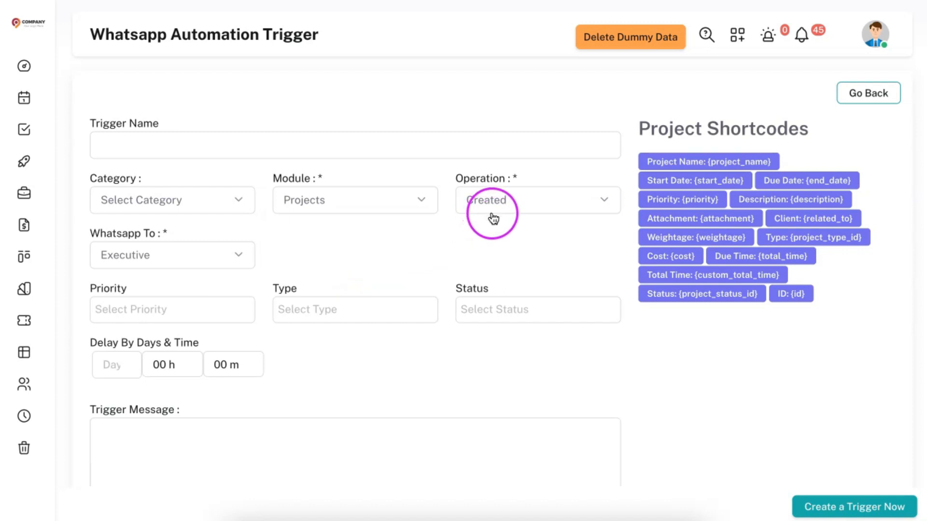
{"action": "scroll", "coordinate": [507, 320], "scroll_direction": "down", "scroll_amount": 2}
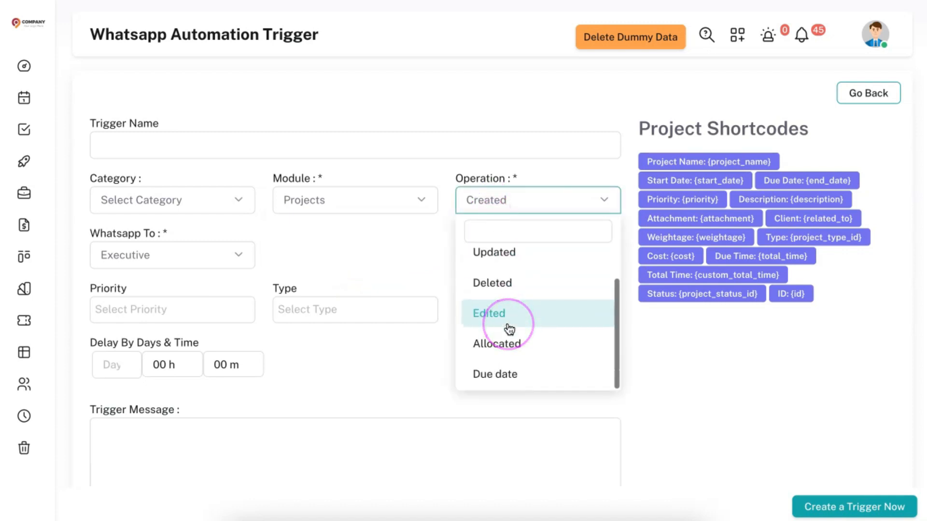
- Review the WhatsApp recipient options for the Projects trigger and open its delay in days for editing
{"action": "left_click", "coordinate": [193, 258]}
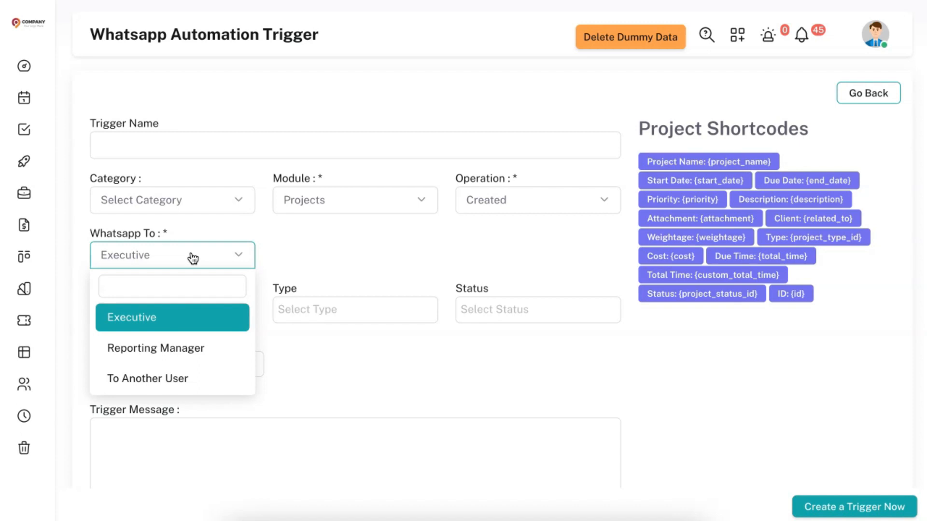
{"action": "scroll", "coordinate": [354, 257], "scroll_direction": "down", "scroll_amount": 2}
{"action": "left_click", "coordinate": [99, 254]}
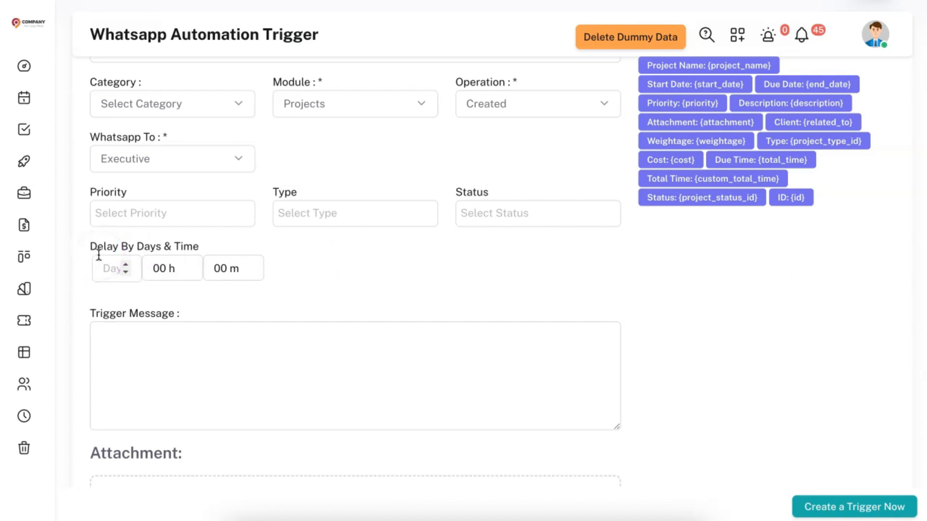
{"action": "left_click", "coordinate": [98, 268]}
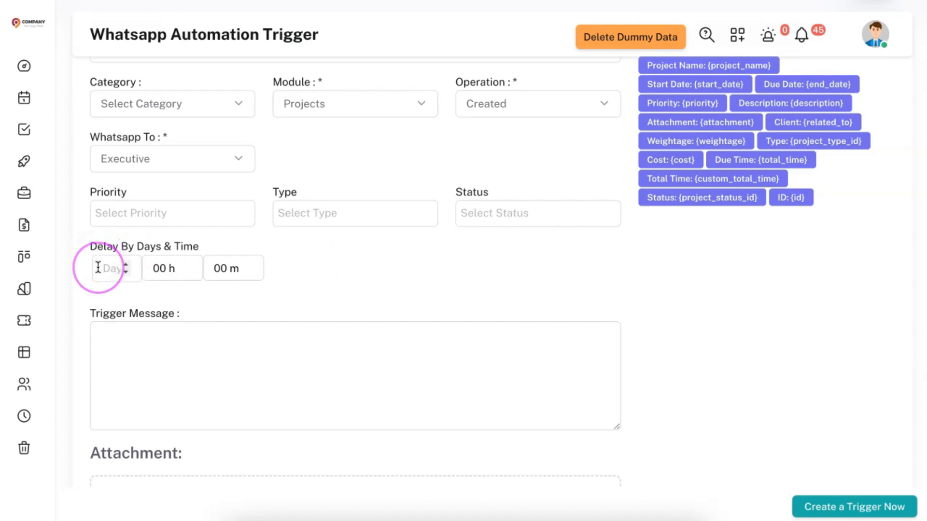